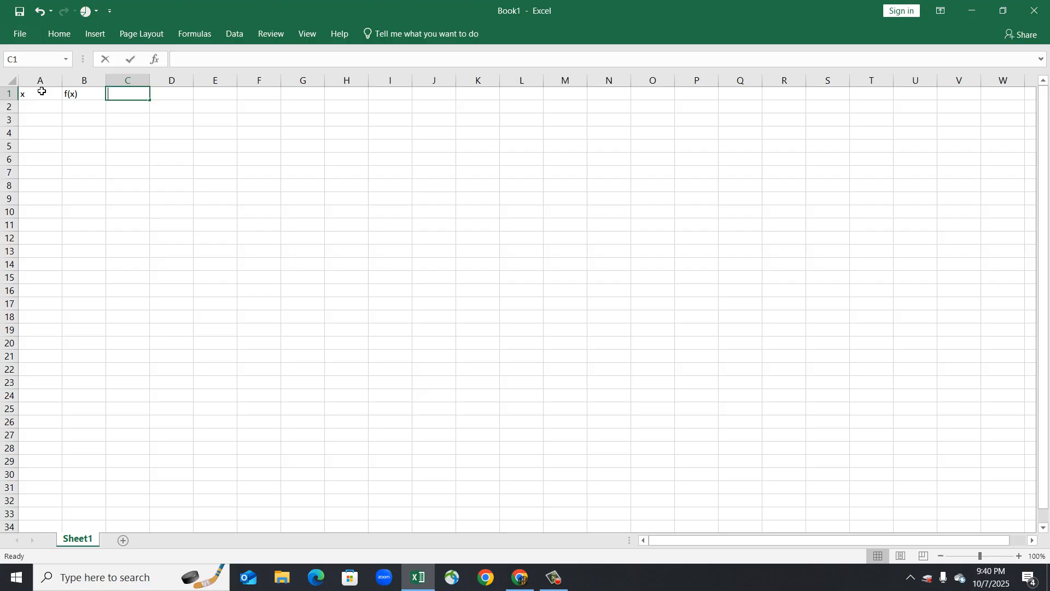
Enter the column headers delta x, a, b and n in cells C1 through F1.
{"action": "key", "text": "BackSpace"}
{"action": "type", "text": "elta x"}
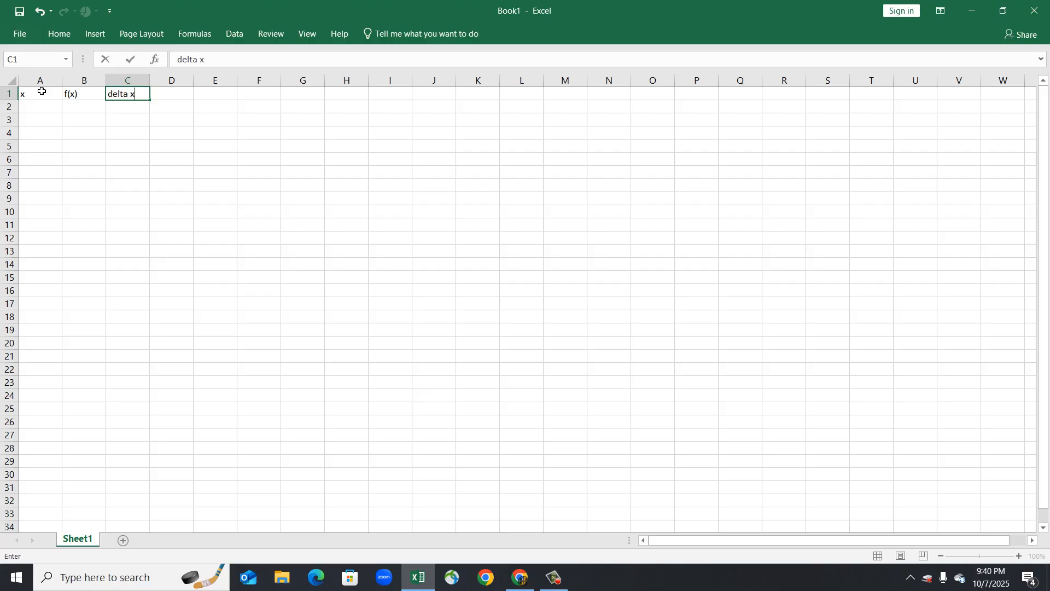
{"action": "key", "text": "Tab"}
{"action": "type", "text": "a"}
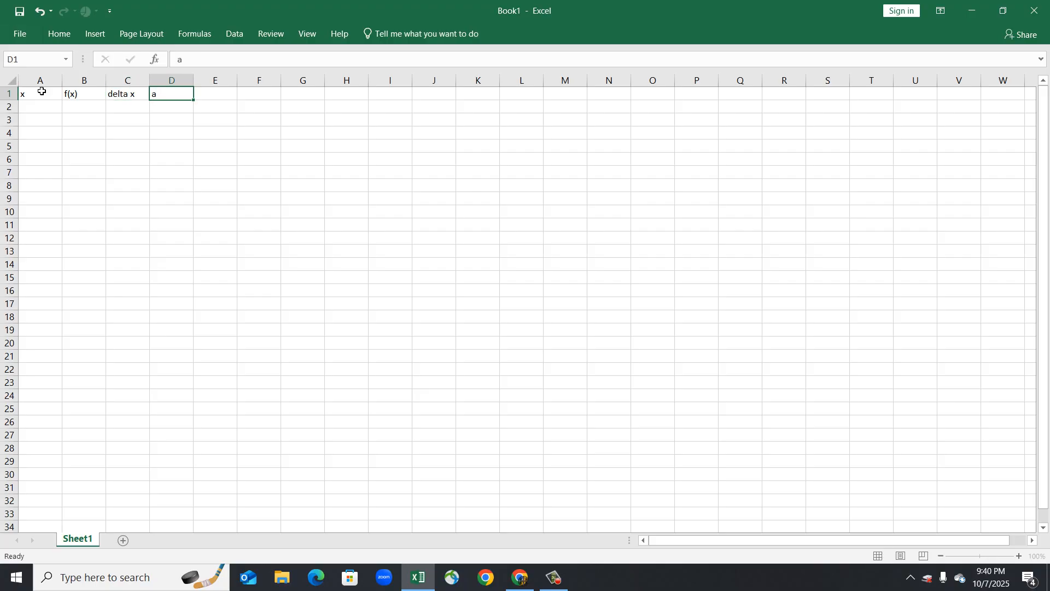
{"action": "key", "text": "Tab"}
{"action": "type", "text": "b"}
{"action": "key", "text": "Tab"}
{"action": "type", "text": "n"}
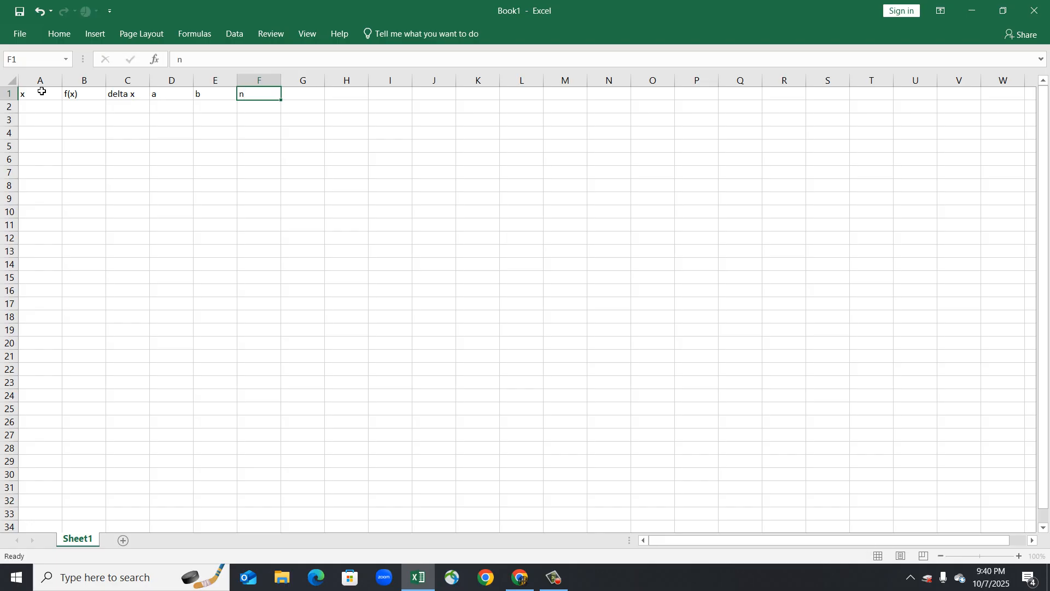
{"action": "key", "text": "Return"}
Write the function note x^2+5x+1 in cell L4.
{"action": "key", "text": "Tab"}
{"action": "key", "text": "Tab"}
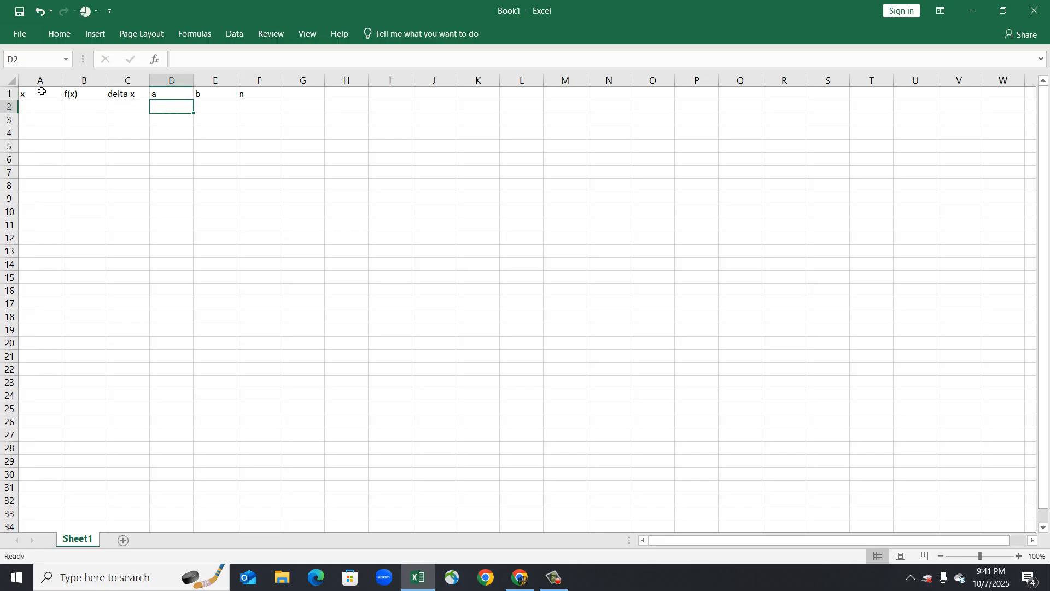
{"action": "left_click", "coordinate": [507, 137]}
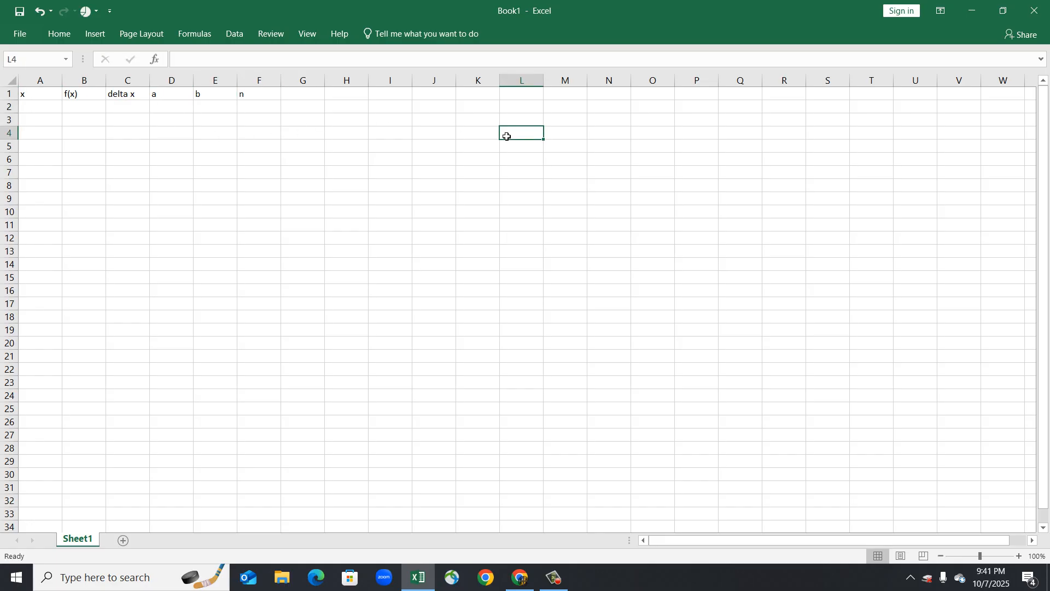
{"action": "type", "text": "x^"}
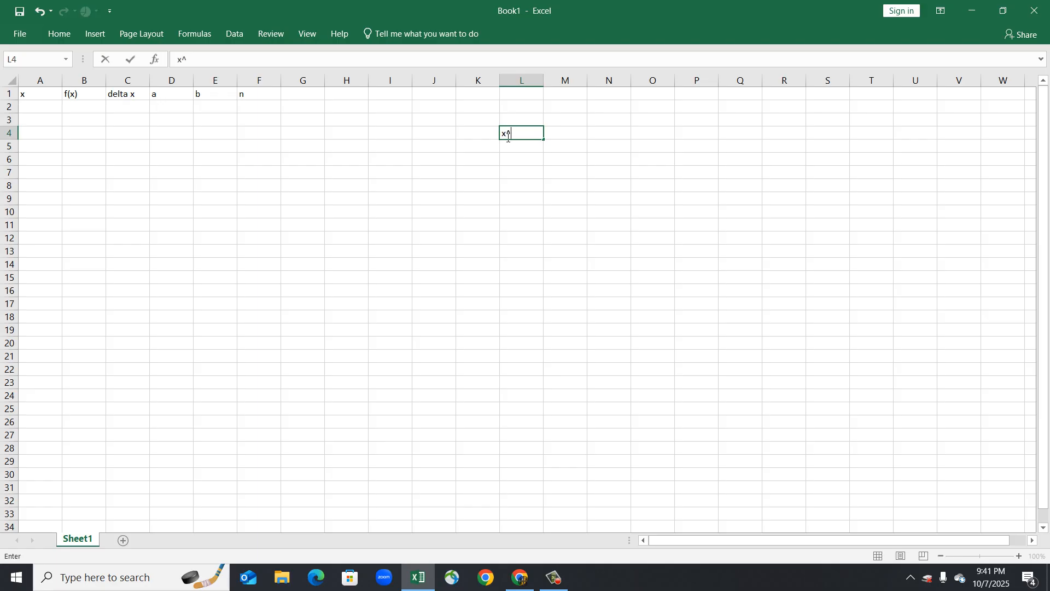
{"action": "type", "text": "2+5x+1"}
{"action": "left_click", "coordinate": [586, 190]}
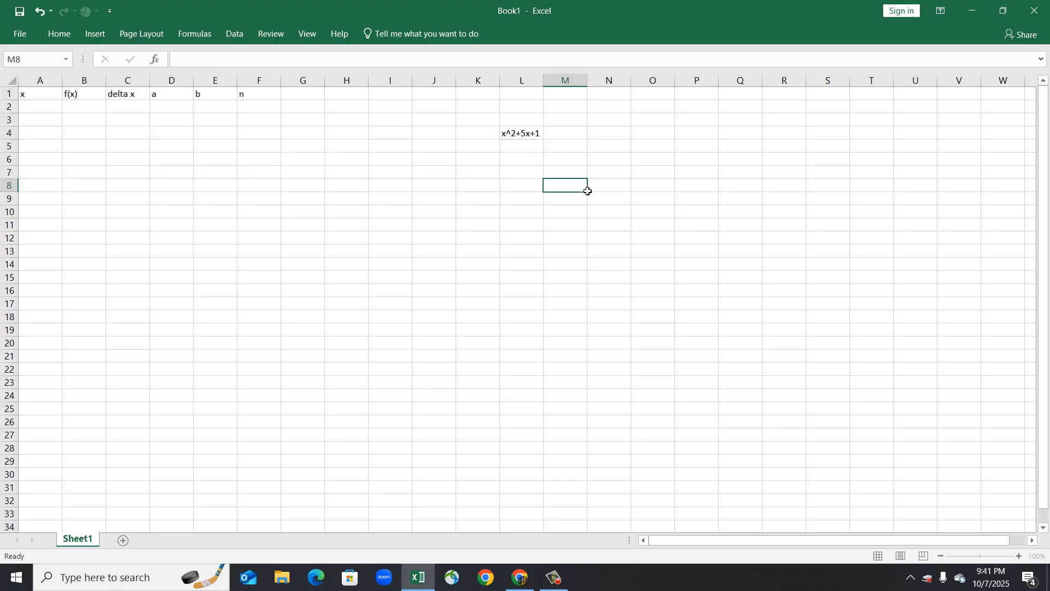
Note the interval bounds x=2 and x=5 in cells L6 and L7.
{"action": "left_click", "coordinate": [518, 160]}
{"action": "type", "text": "x=2"}
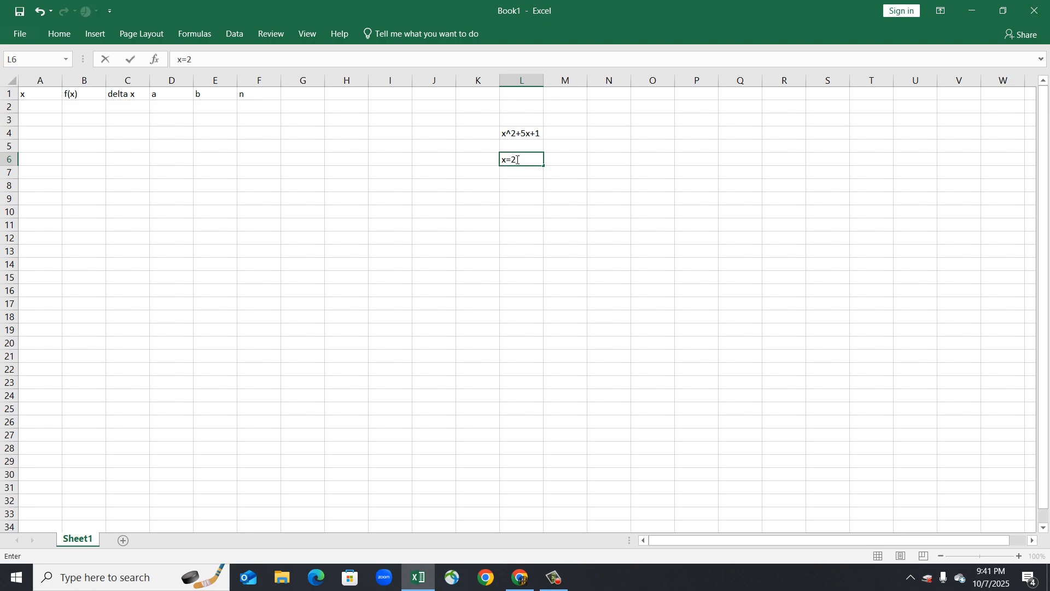
{"action": "key", "text": "Return"}
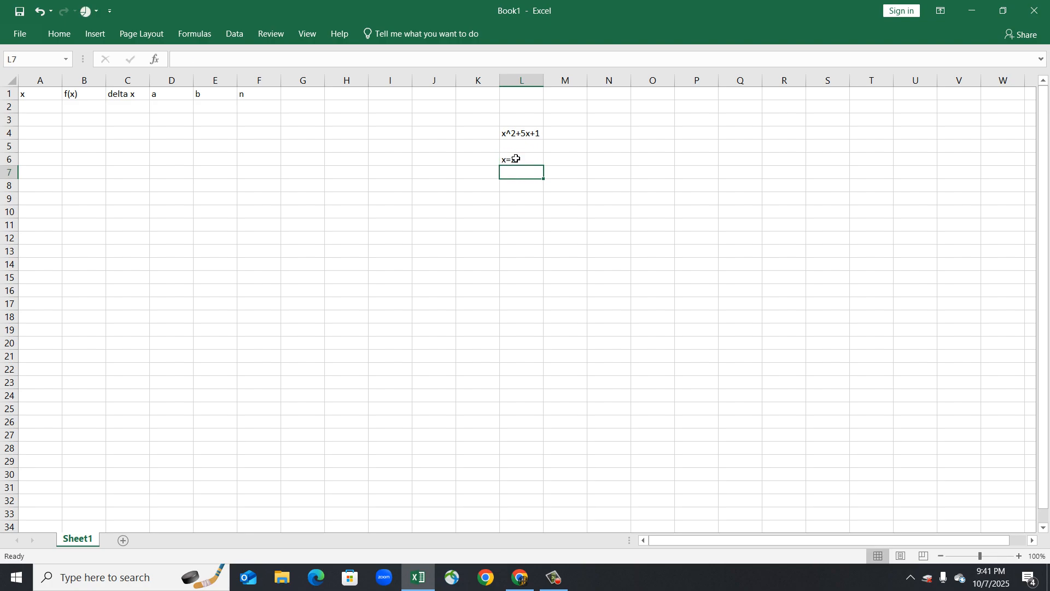
{"action": "type", "text": "x=2"}
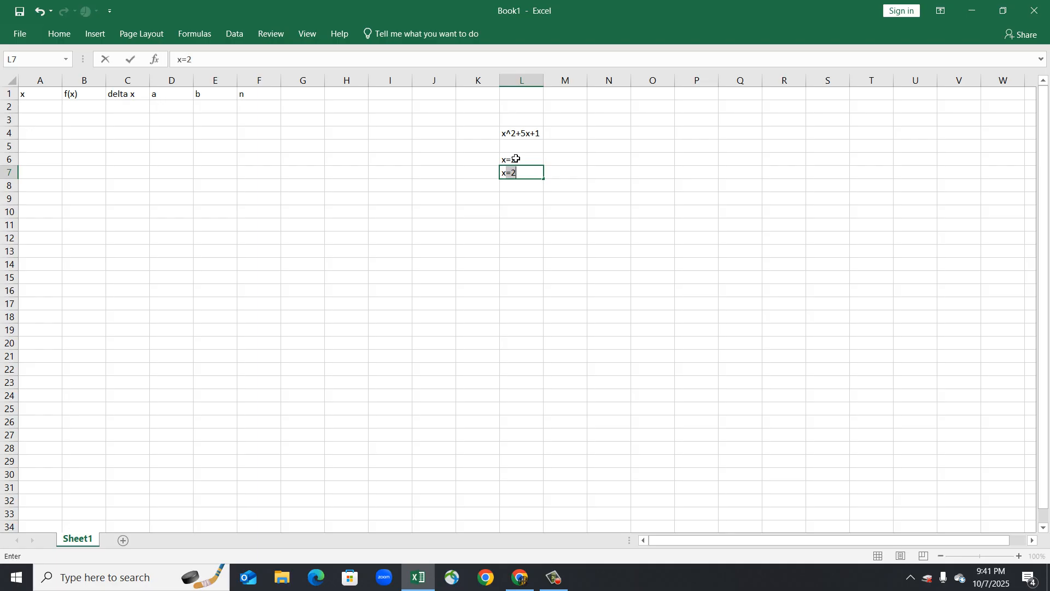
{"action": "key", "text": "BackSpace"}
{"action": "type", "text": "10"}
{"action": "key", "text": "BackSpace"}
{"action": "key", "text": "BackSpace"}
{"action": "type", "text": "5"}
{"action": "key", "text": "Return"}
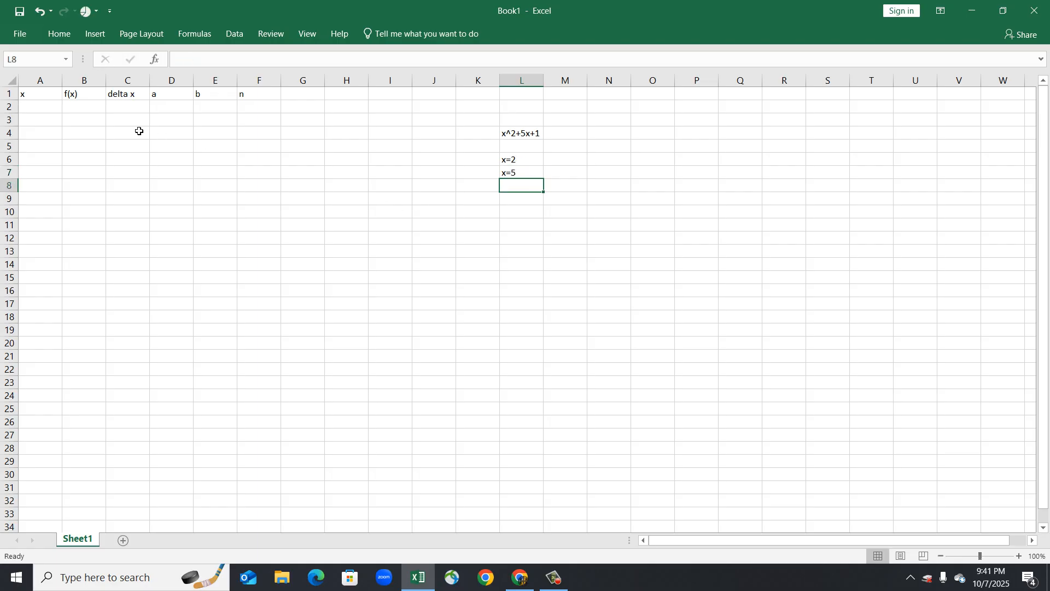
Enter a = 2, b = 5 and n = 100 in row 2 under their headers.
{"action": "left_click", "coordinate": [47, 112]}
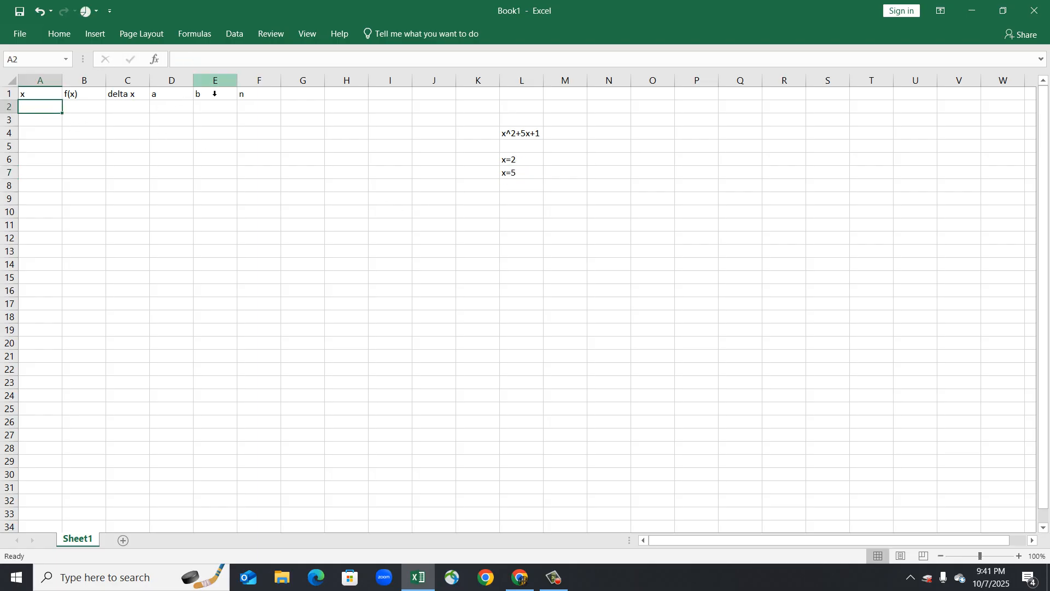
{"action": "left_click", "coordinate": [188, 98]}
{"action": "left_click", "coordinate": [185, 109]}
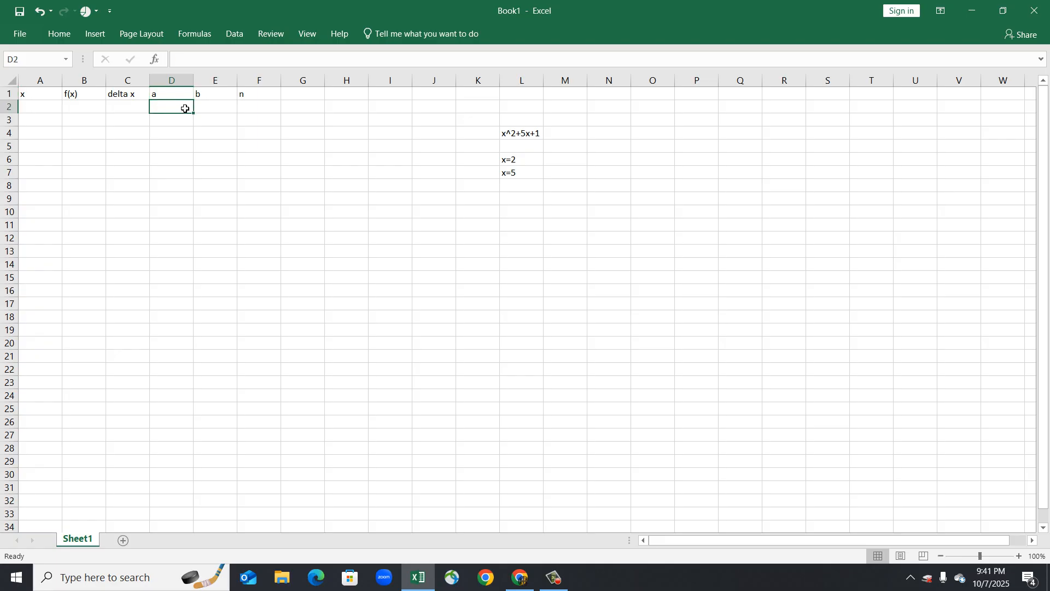
{"action": "type", "text": "2"}
{"action": "key", "text": "Tab"}
{"action": "type", "text": "5"}
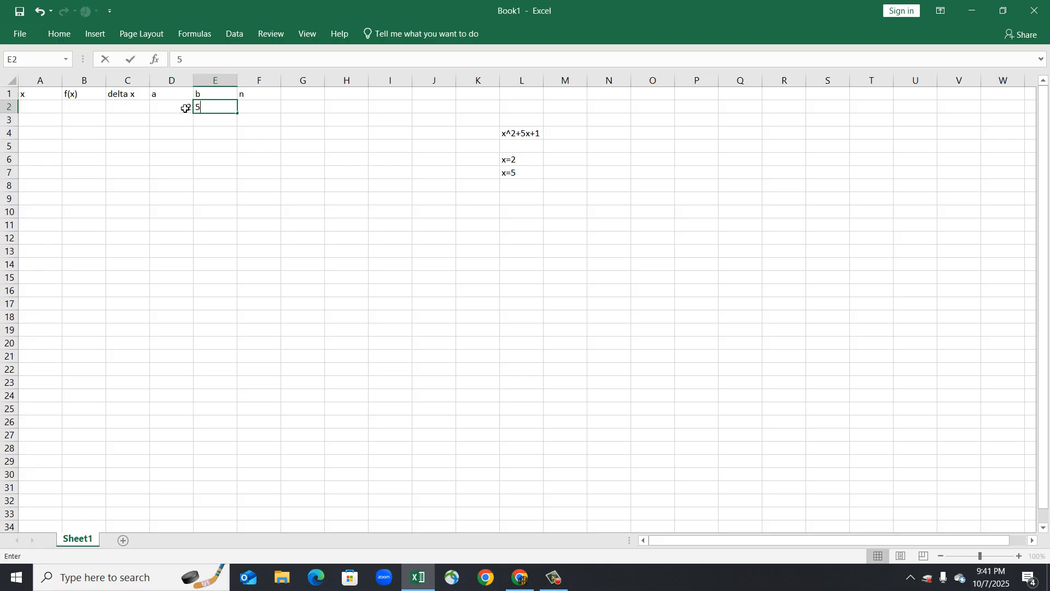
{"action": "key", "text": "Tab"}
{"action": "type", "text": "100"}
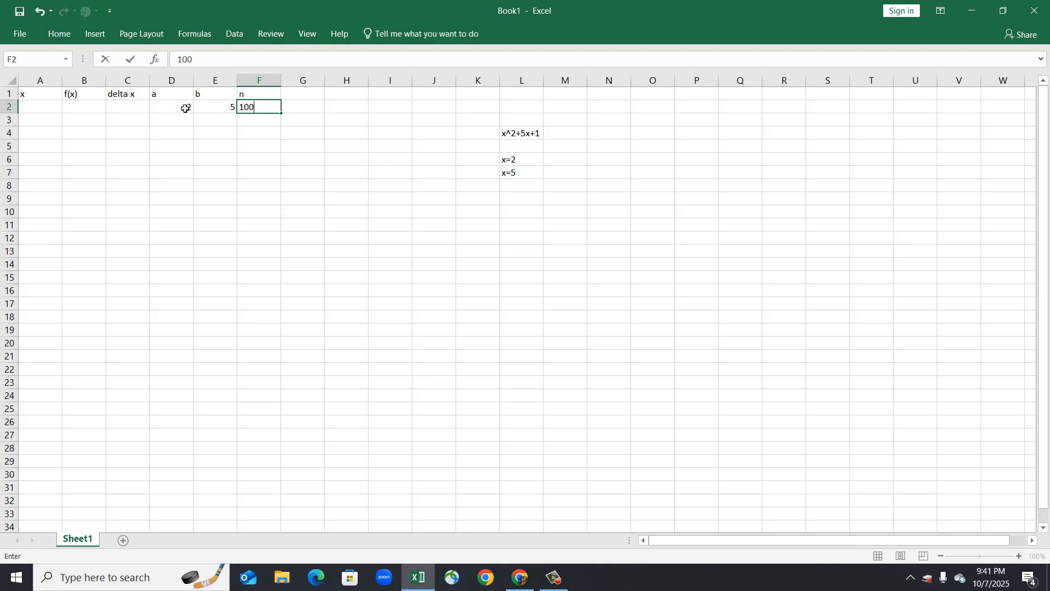
Compute delta x in C2 with the formula =(E2-D2)/F2.
{"action": "left_click", "coordinate": [117, 108]}
{"action": "type", "text": "=("}
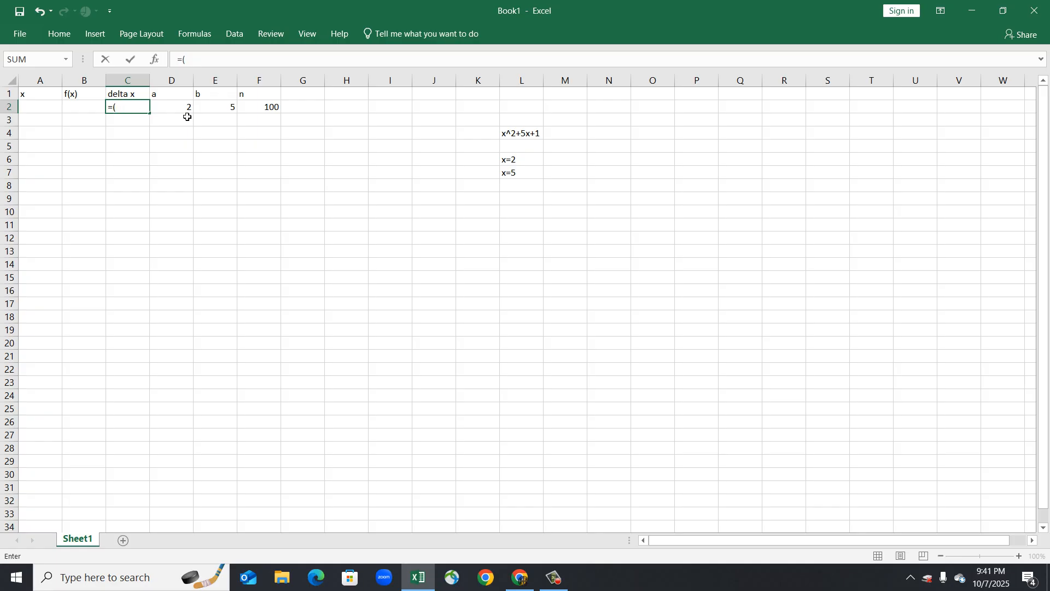
{"action": "left_click", "coordinate": [215, 111]}
{"action": "type", "text": "-"}
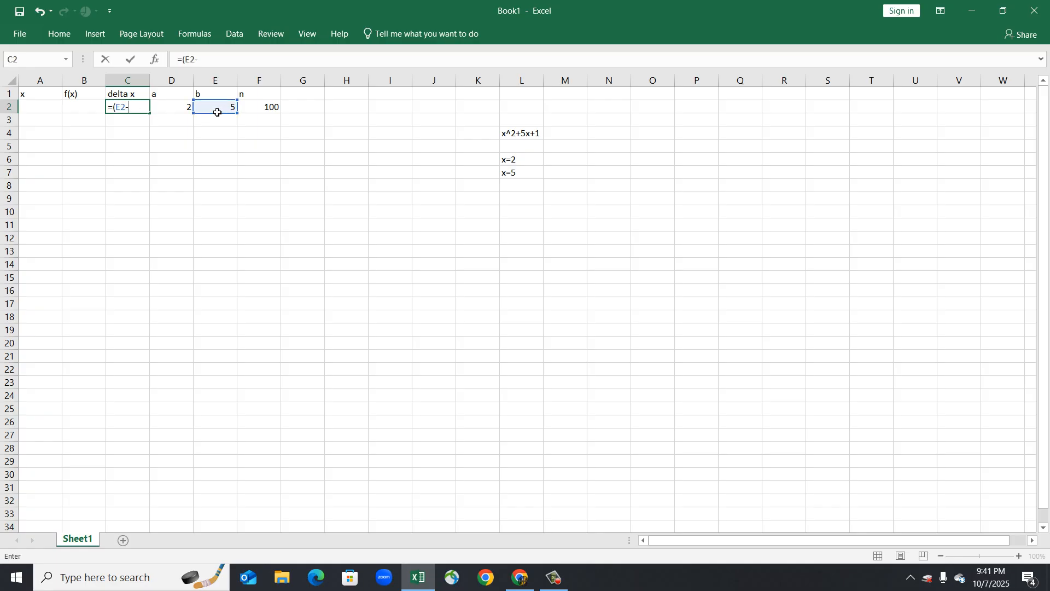
{"action": "left_click", "coordinate": [189, 108]}
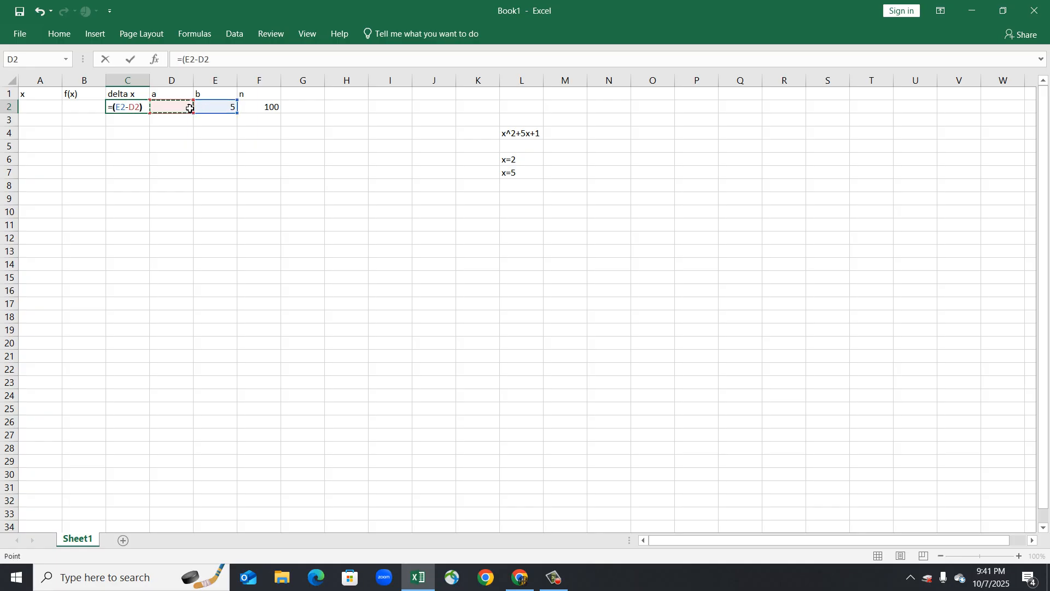
{"action": "type", "text": ")/1"}
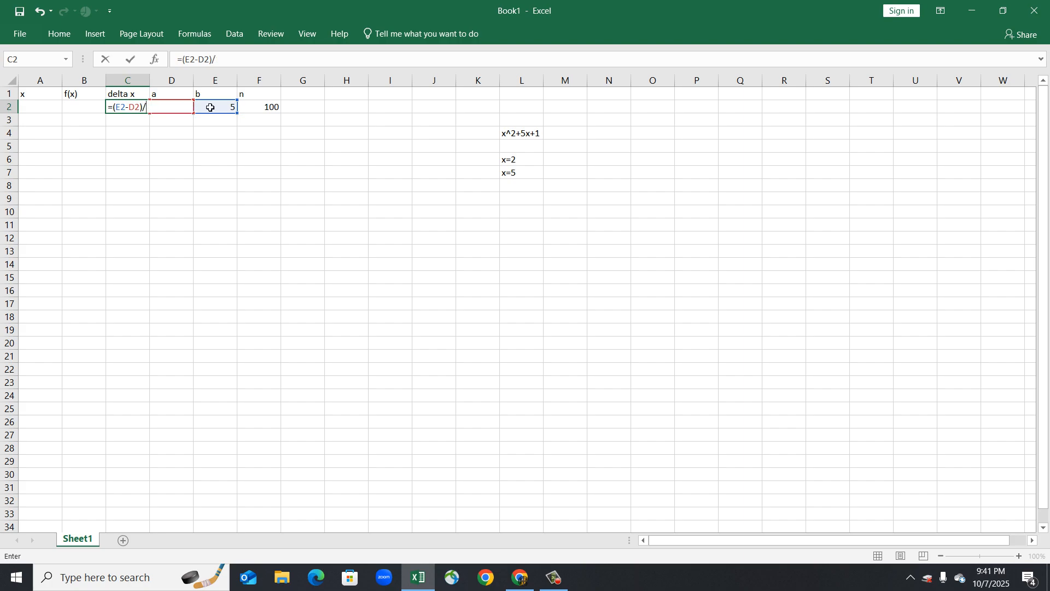
{"action": "left_click", "coordinate": [269, 116]}
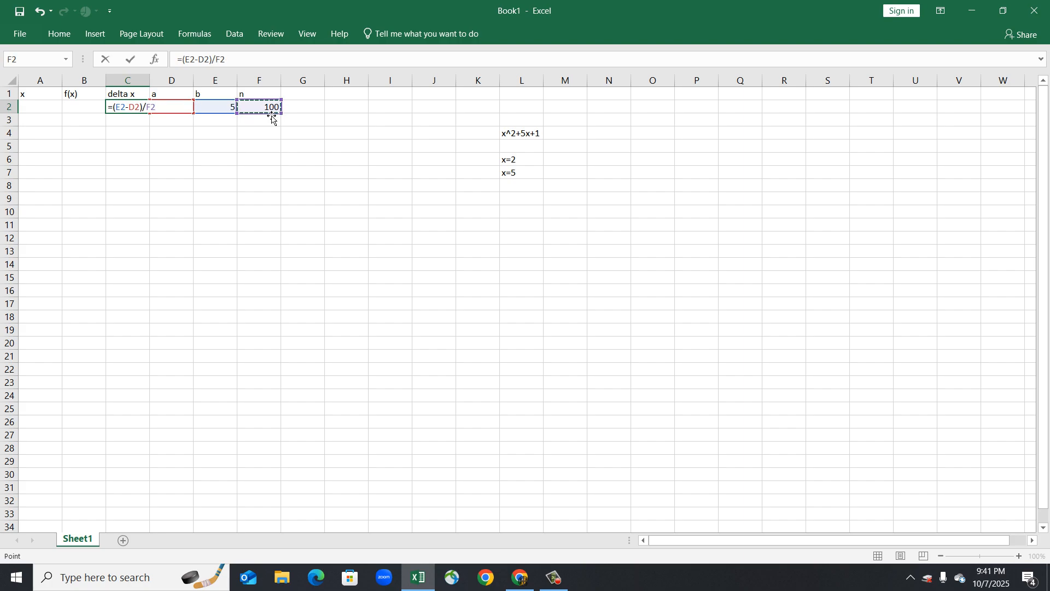
{"action": "key", "text": "Return"}
Set the first midpoint x value in A2 with the formula =D2+C2/2.
{"action": "left_click", "coordinate": [38, 112]}
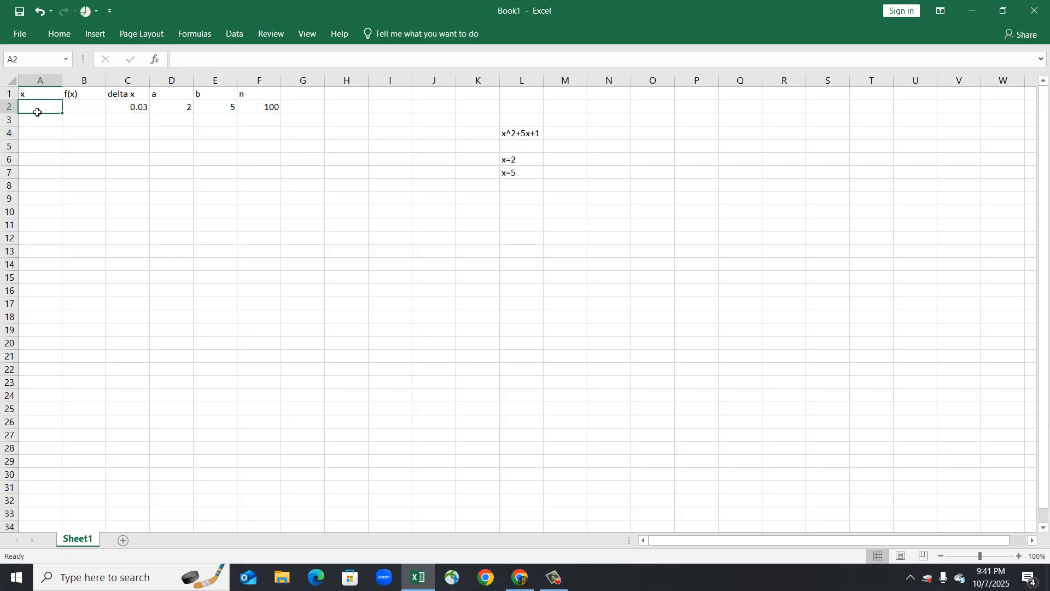
{"action": "type", "text": "="}
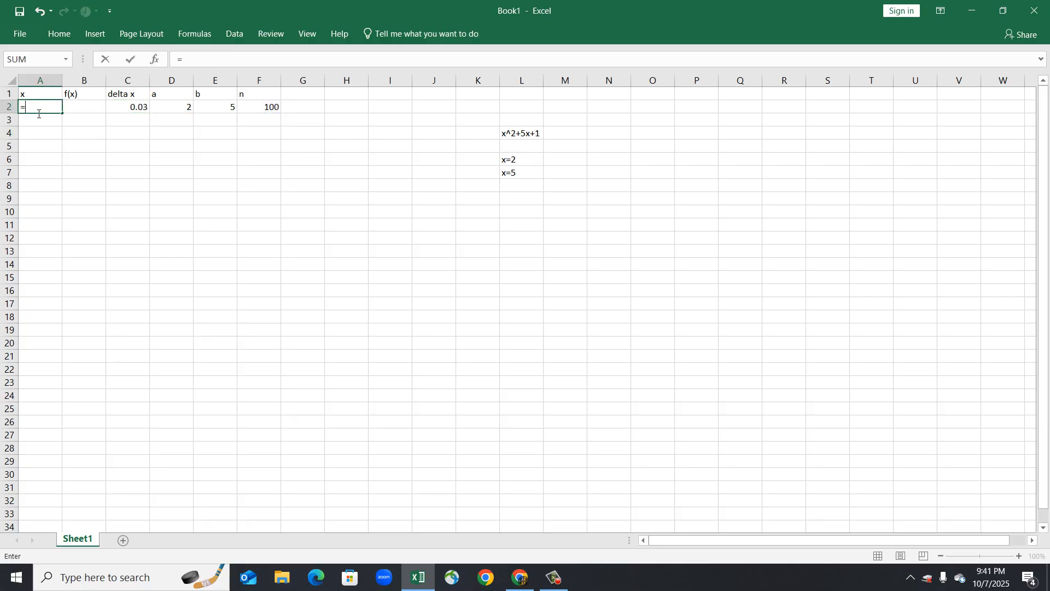
{"action": "left_click", "coordinate": [184, 111]}
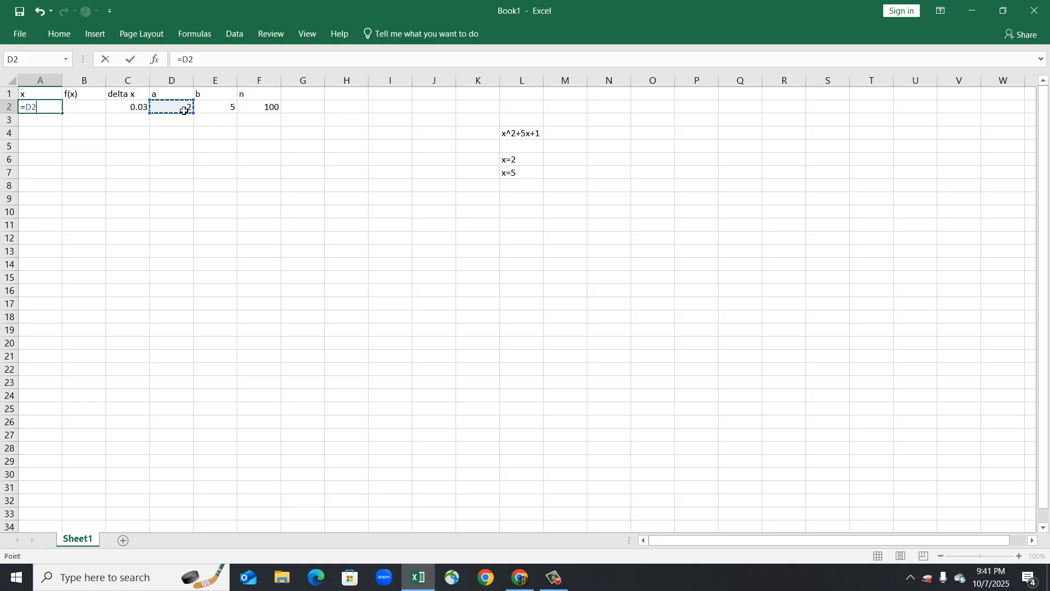
{"action": "type", "text": "+"}
{"action": "left_click", "coordinate": [144, 113]}
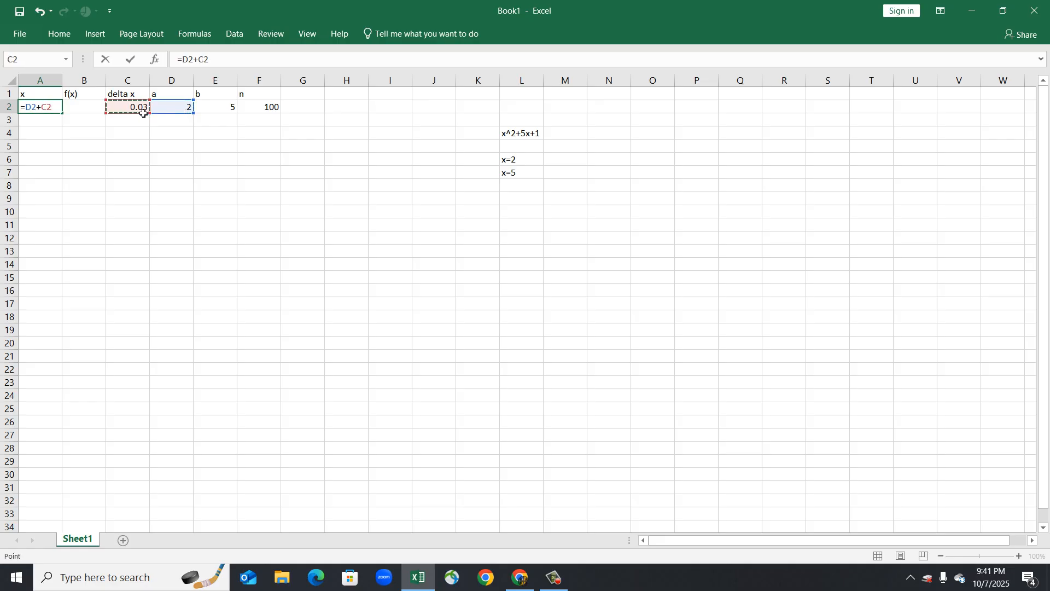
{"action": "type", "text": "/2"}
{"action": "key", "text": "Return"}
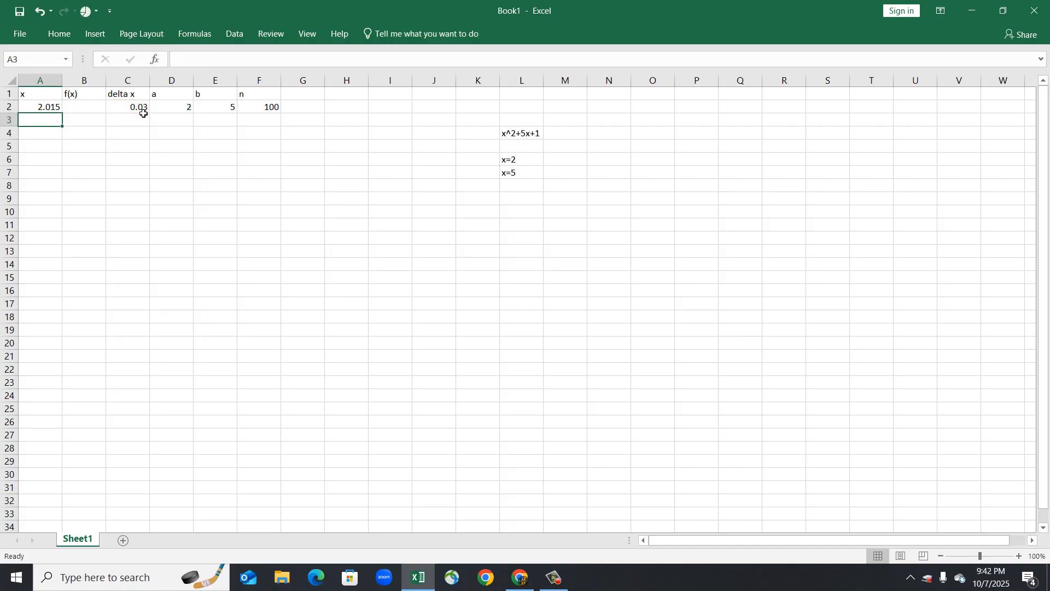
Enter =A2+$C$2 in A3, locking the delta x reference as absolute.
{"action": "type", "text": "="}
{"action": "key", "text": "Up"}
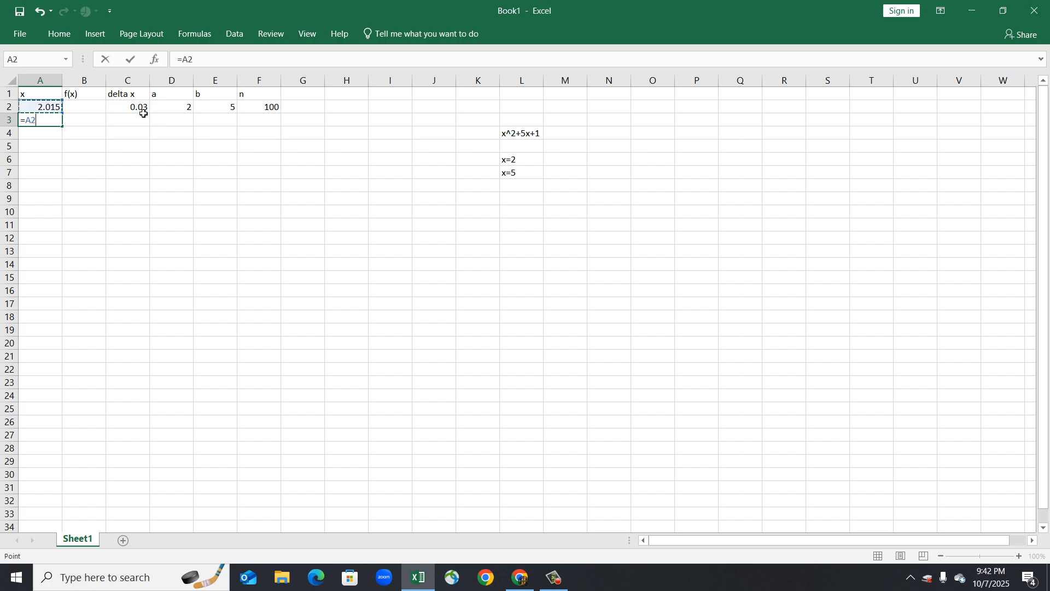
{"action": "type", "text": "+"}
{"action": "left_click", "coordinate": [145, 112]}
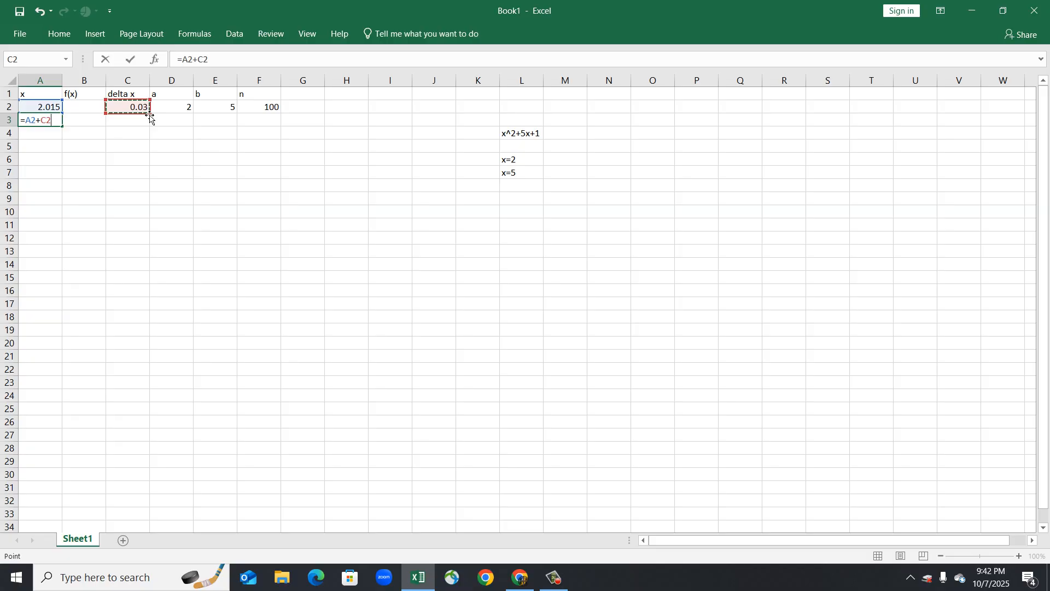
{"action": "key", "text": "F4"}
{"action": "key", "text": "Return"}
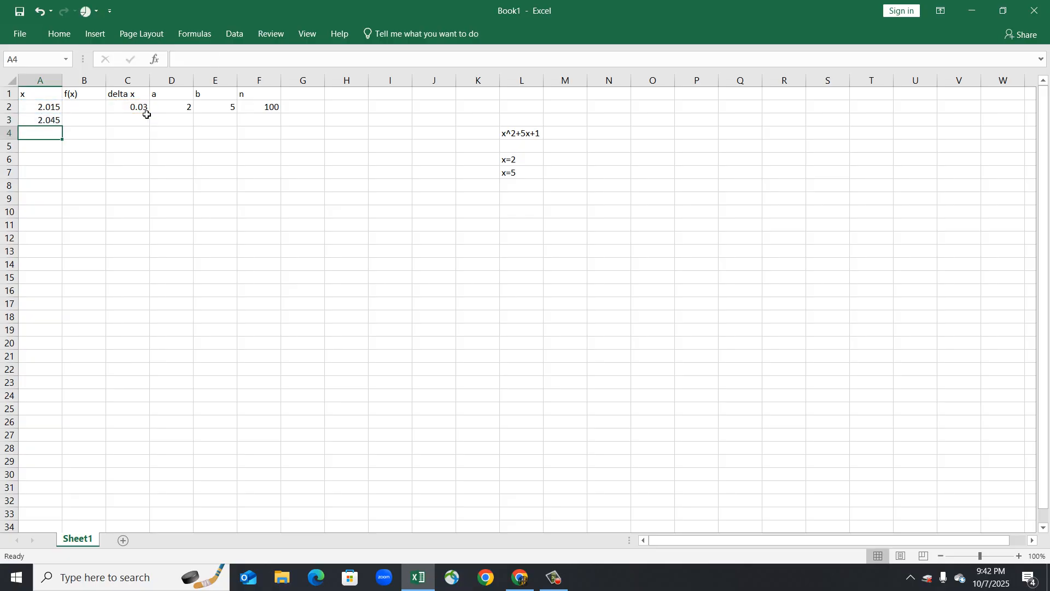
Fill the A3 formula down column A to generate the remaining midpoint x values.
{"action": "left_click", "coordinate": [52, 121]}
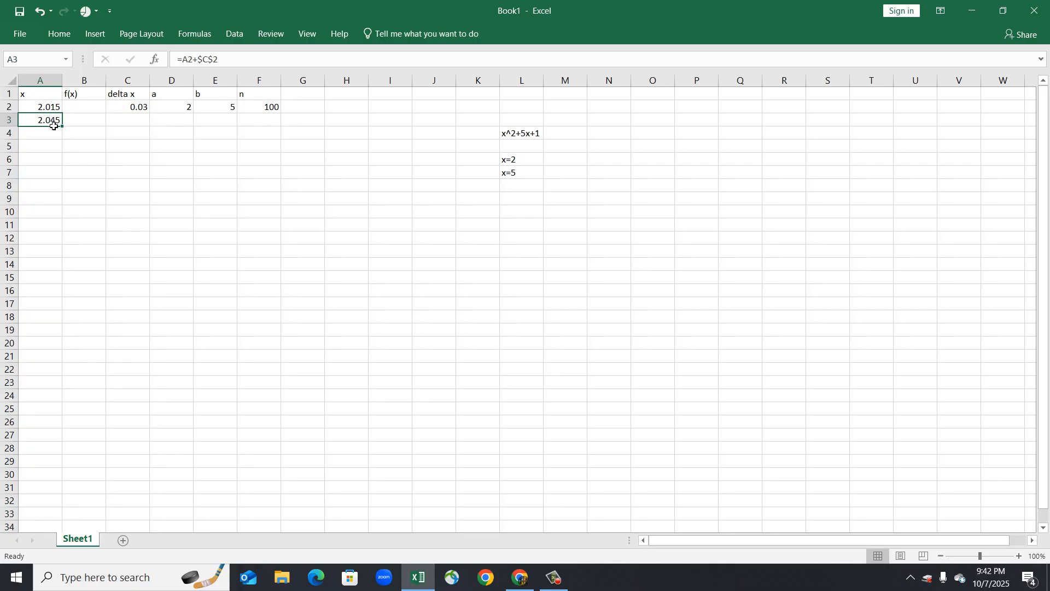
{"action": "left_click_drag", "start_coordinate": [63, 125], "coordinate": [30, 502]}
{"action": "scroll", "coordinate": [219, 416], "scroll_direction": "up", "scroll_amount": 20}
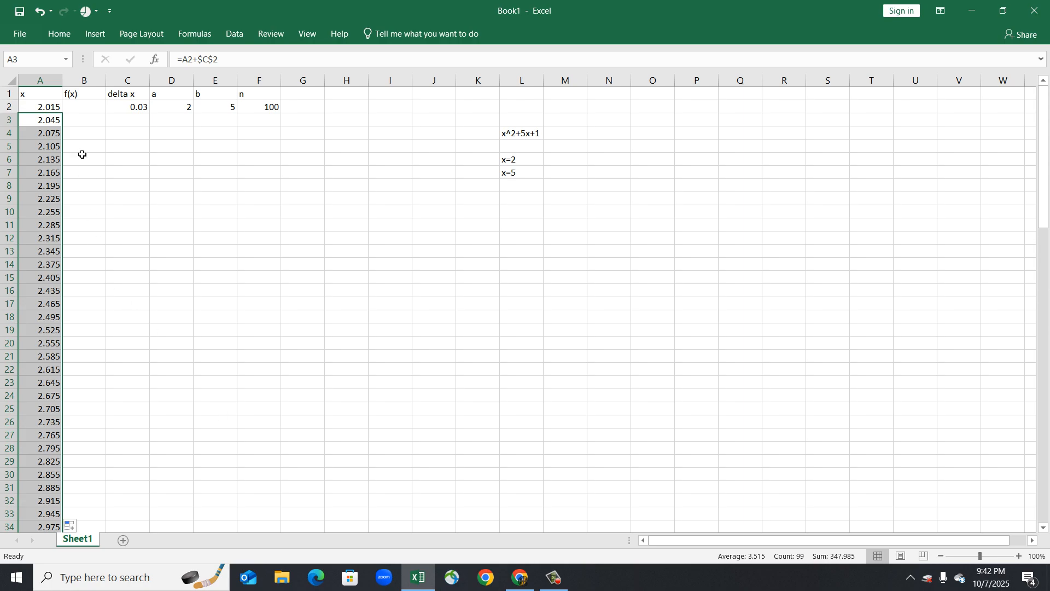
Evaluate f(x) in B2 with the formula =A2^2+5*A2+1.
{"action": "left_click", "coordinate": [90, 109]}
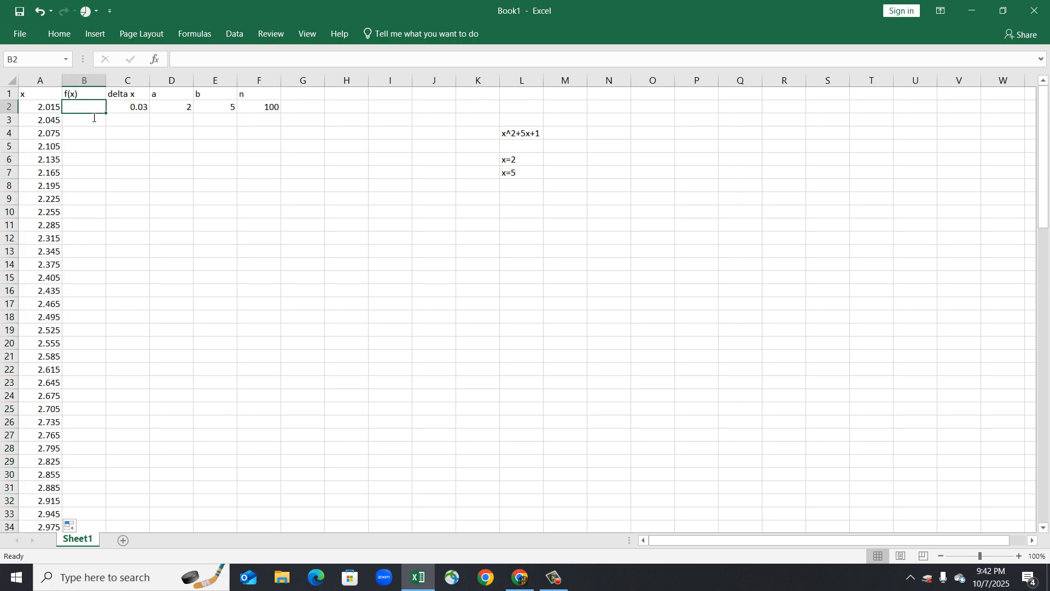
{"action": "type", "text": "="}
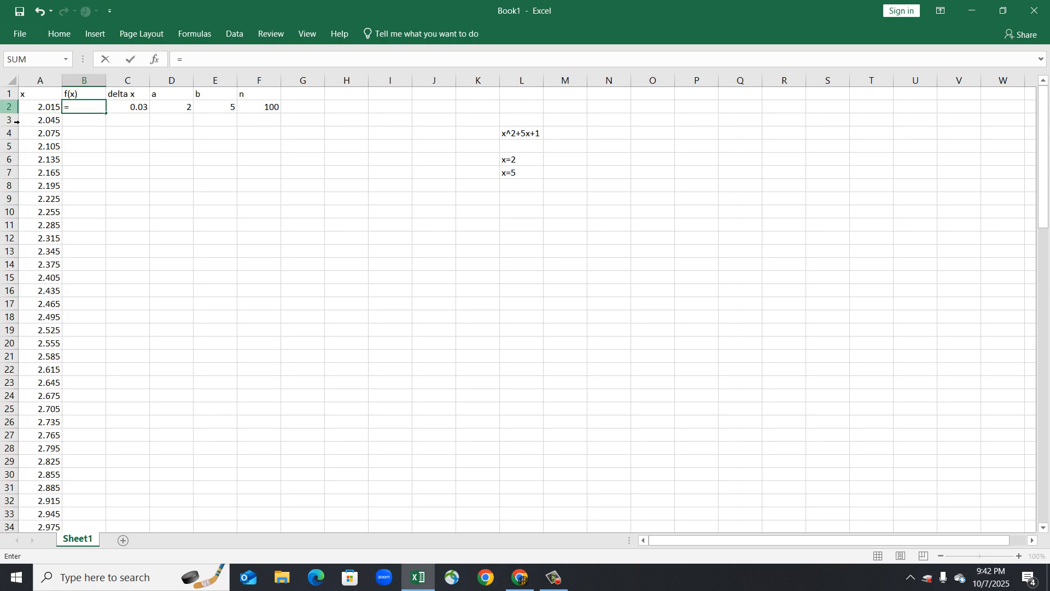
{"action": "left_click", "coordinate": [46, 107]}
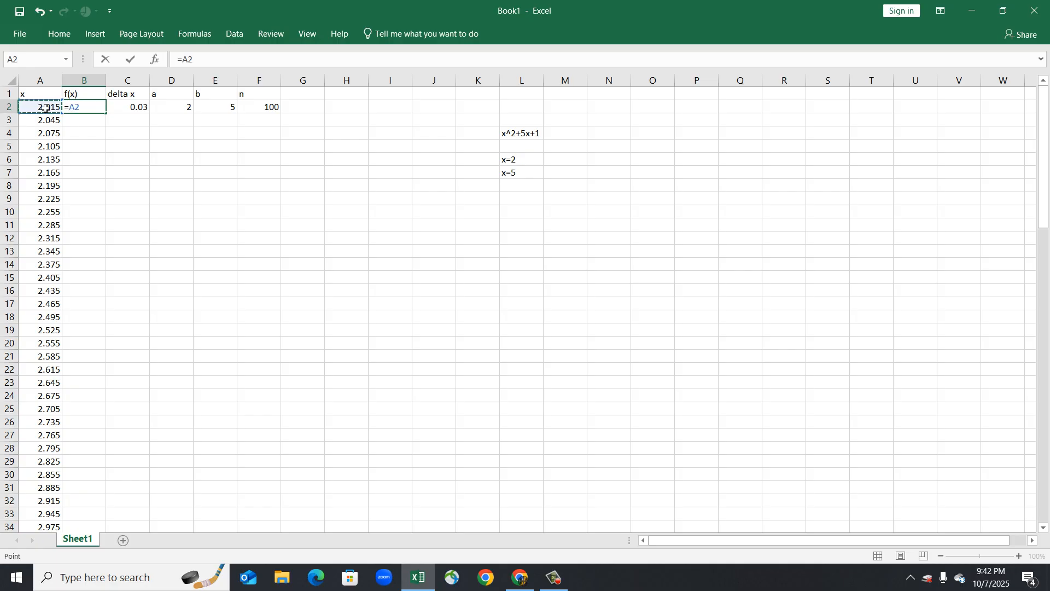
{"action": "type", "text": "^2+5*"}
{"action": "left_click", "coordinate": [46, 108]}
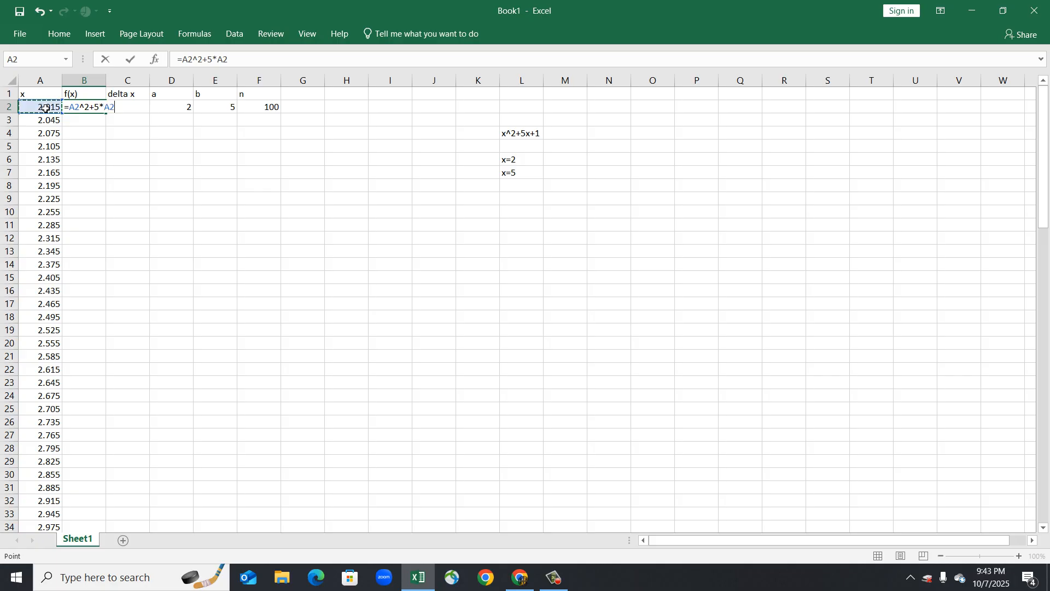
{"action": "type", "text": "+1"}
{"action": "key", "text": "Return"}
{"action": "left_click", "coordinate": [83, 106]}
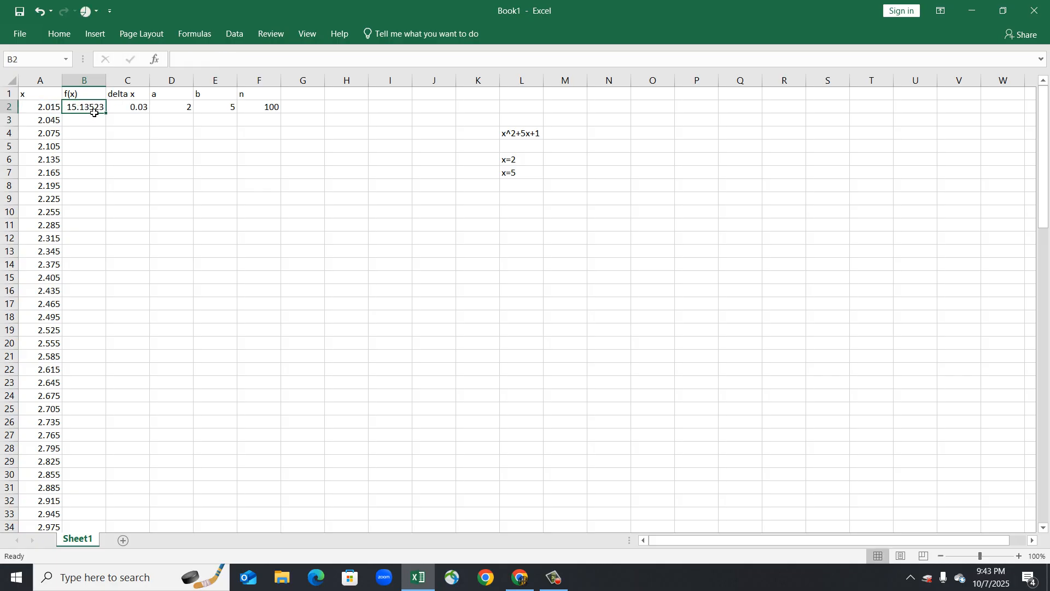
Fill the f(x) formula down column B and enter =SUM(B2:B101)*C2 in E9 to compute the Riemann sum.
{"action": "double_click", "coordinate": [107, 114]}
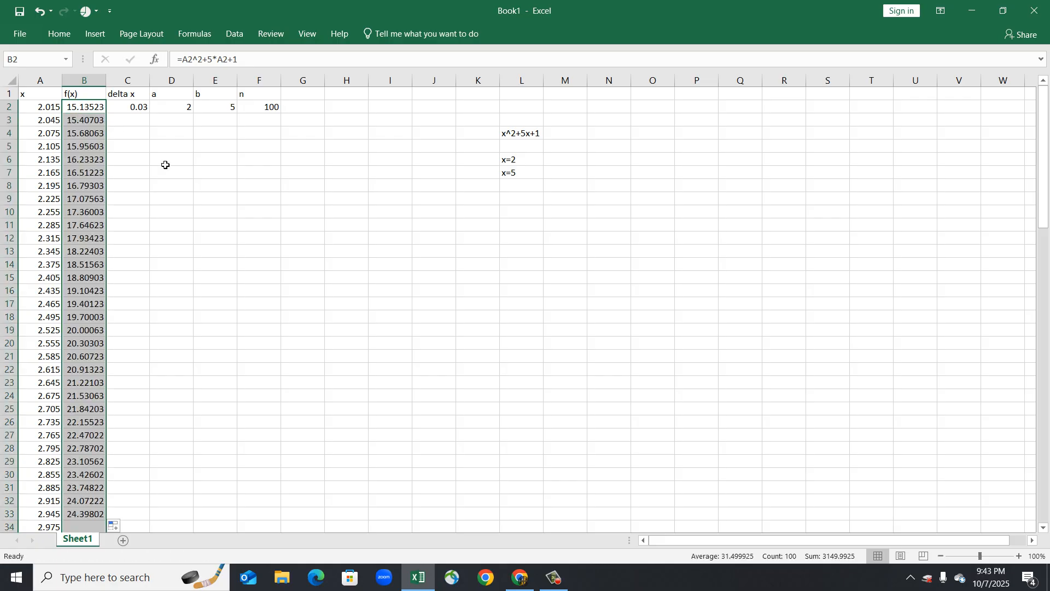
{"action": "left_click", "coordinate": [209, 199]}
{"action": "type", "text": "="}
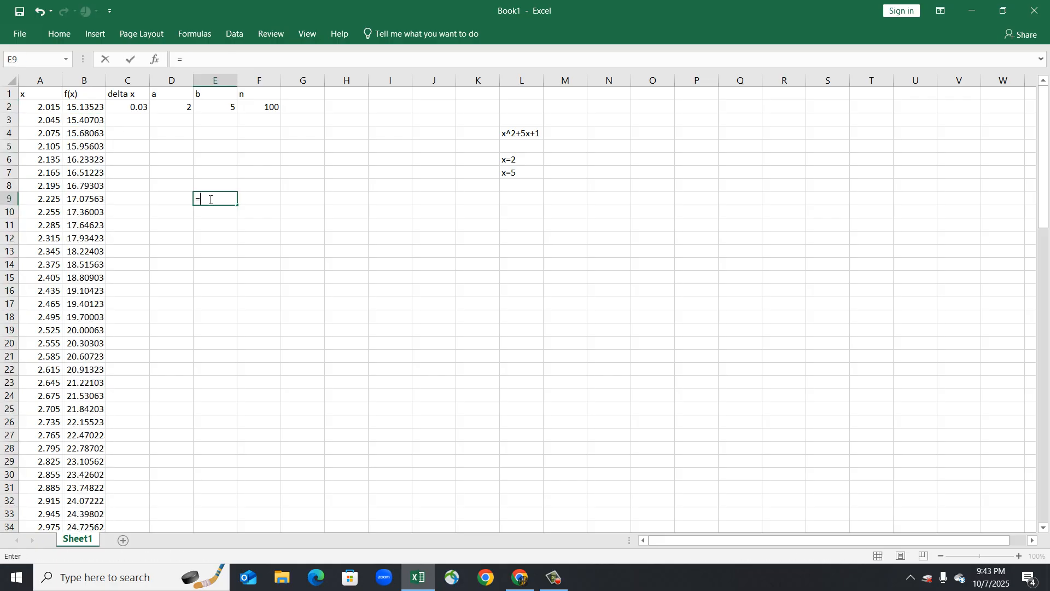
{"action": "type", "text": "sum("}
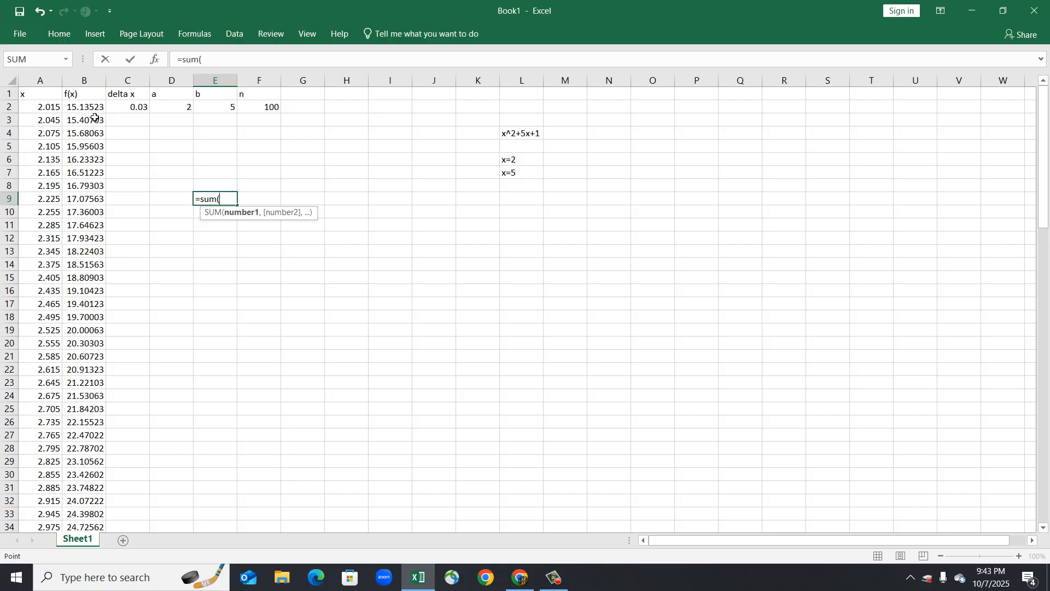
{"action": "mouse_move", "coordinate": [96, 112]}
{"action": "left_mouse_down"}
{"action": "mouse_move", "coordinate": [100, 229]}
{"action": "mouse_move", "coordinate": [97, 114]}
{"action": "left_mouse_up"}
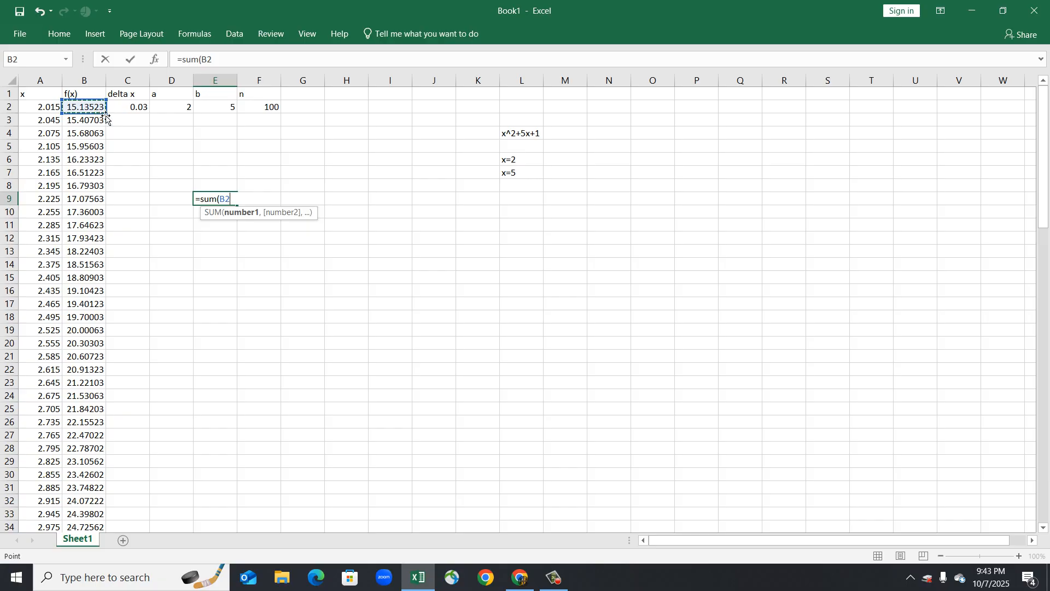
{"action": "type", "text": ":B2b101"}
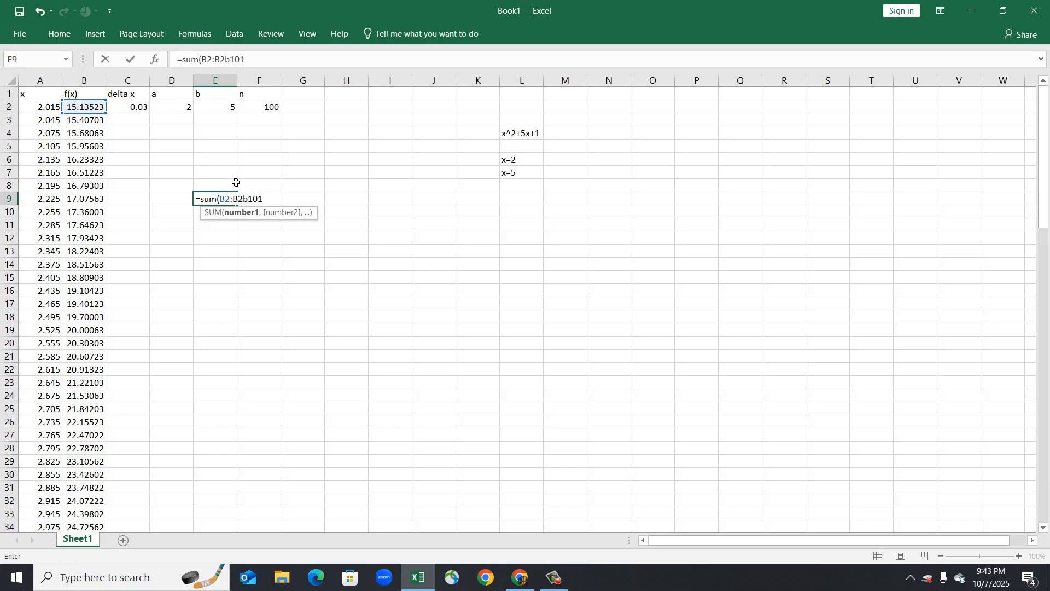
{"action": "type", "text": ")*"}
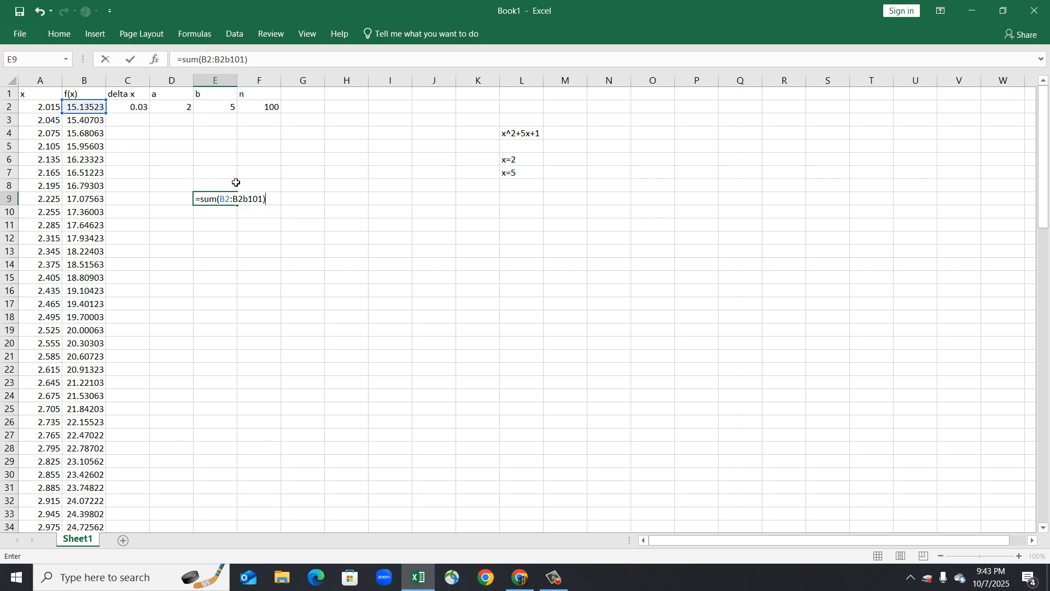
{"action": "left_click", "coordinate": [141, 109]}
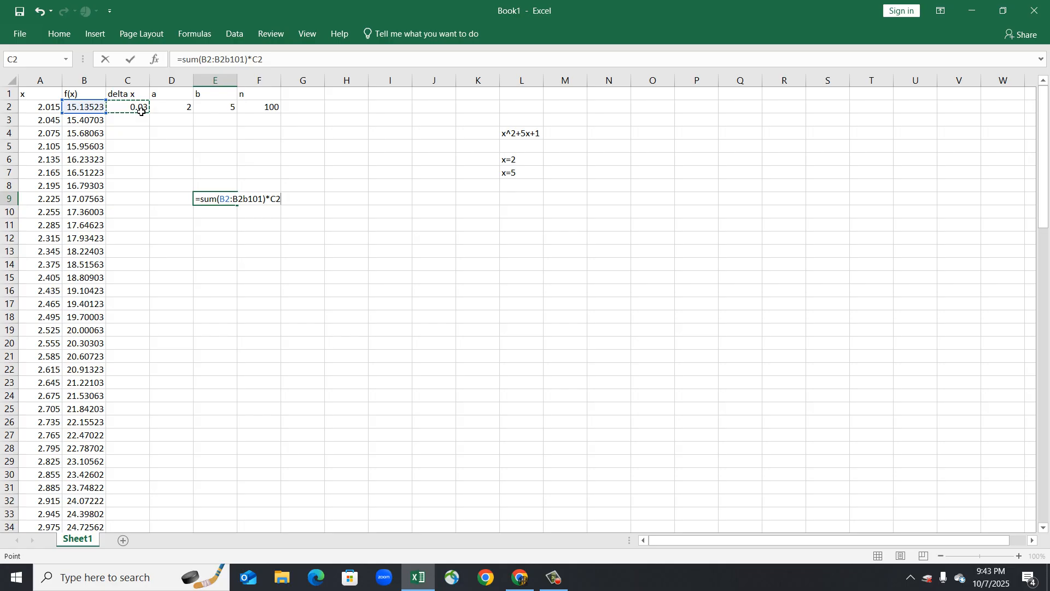
{"action": "left_click", "coordinate": [245, 202]}
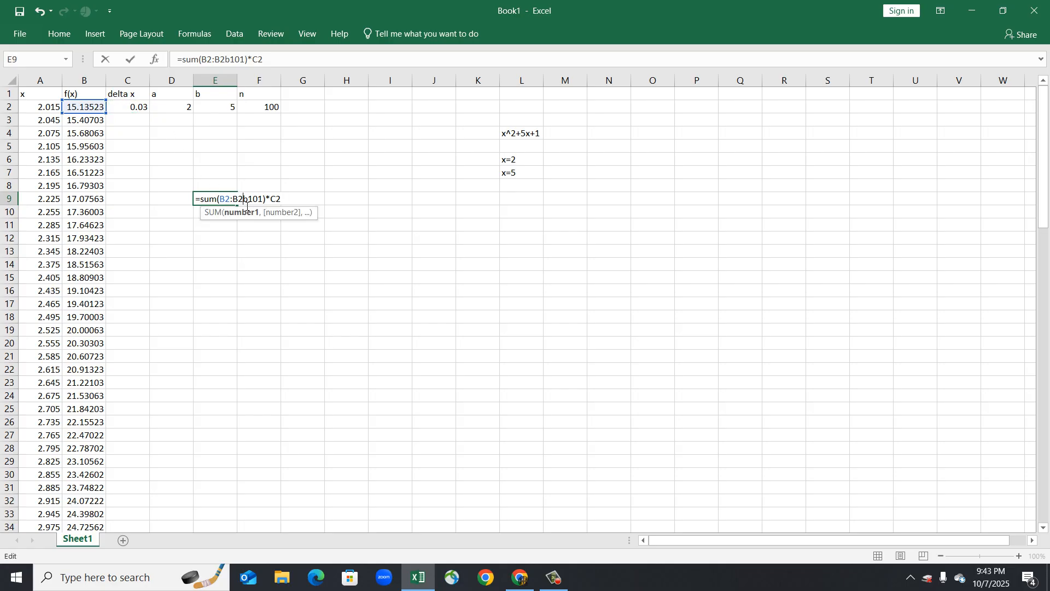
{"action": "key", "text": "BackSpace"}
{"action": "key", "text": "BackSpace"}
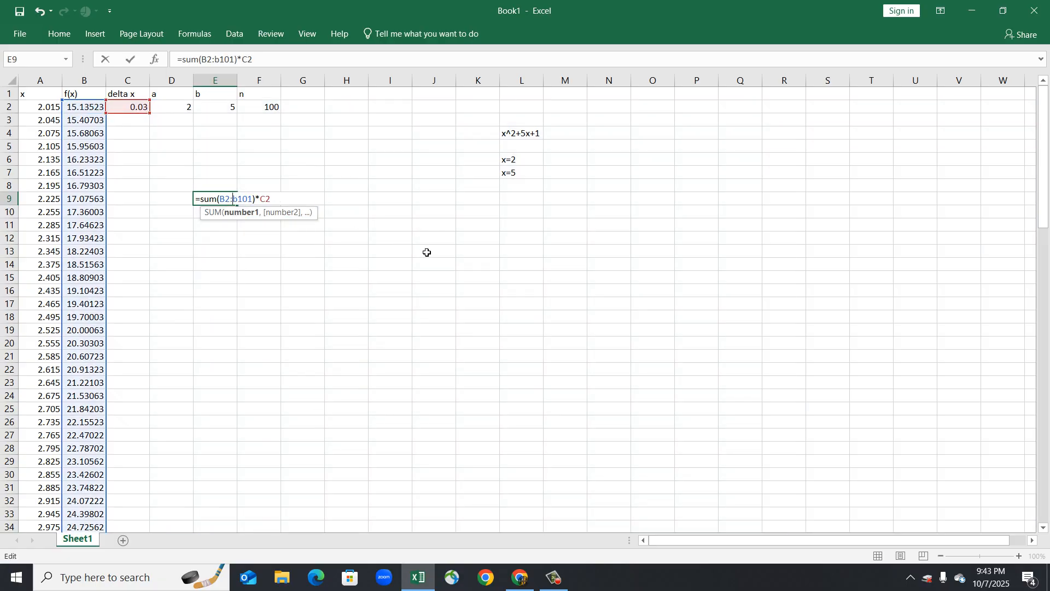
{"action": "key", "text": "Return"}
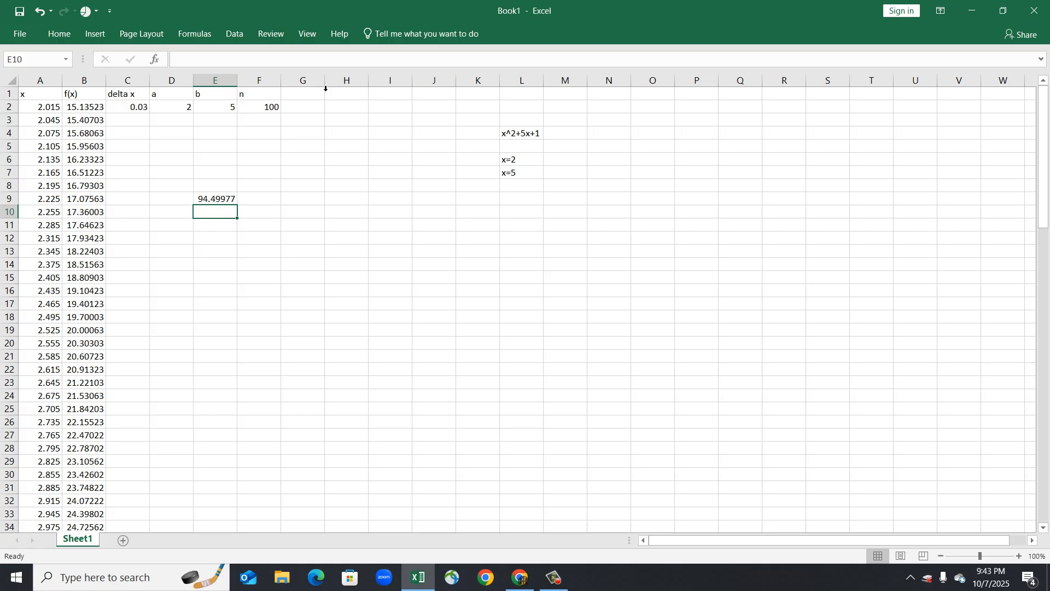
Set the number of rectangles n in F2 to 500.
{"action": "left_click", "coordinate": [277, 112]}
{"action": "type", "text": "500"}
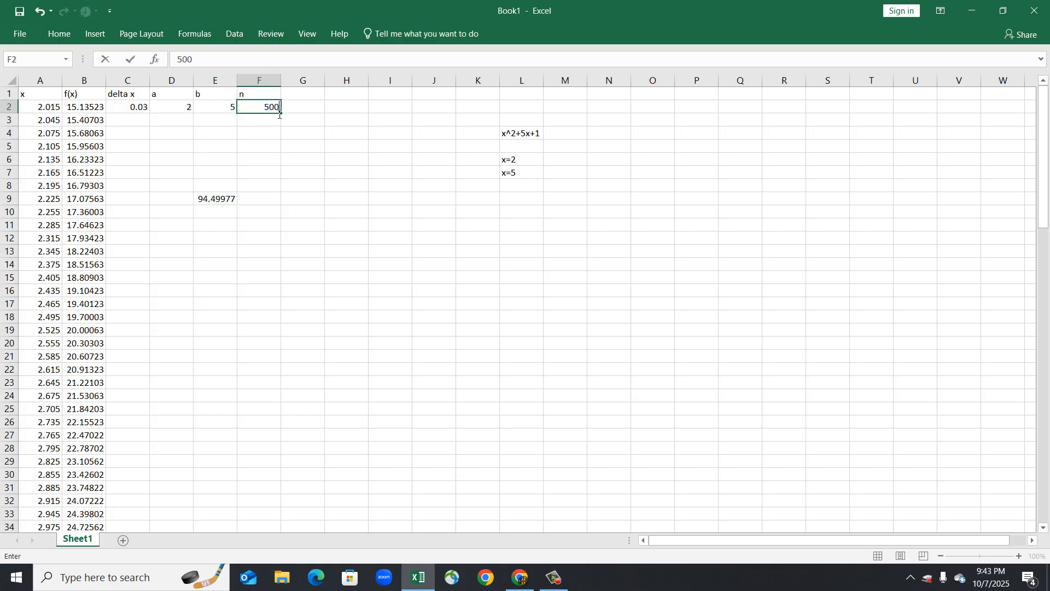
{"action": "key", "text": "Return"}
Extend the x and f(x) formulas in columns A and B down to row 501.
{"action": "scroll", "coordinate": [129, 330], "scroll_direction": "down", "scroll_amount": 20}
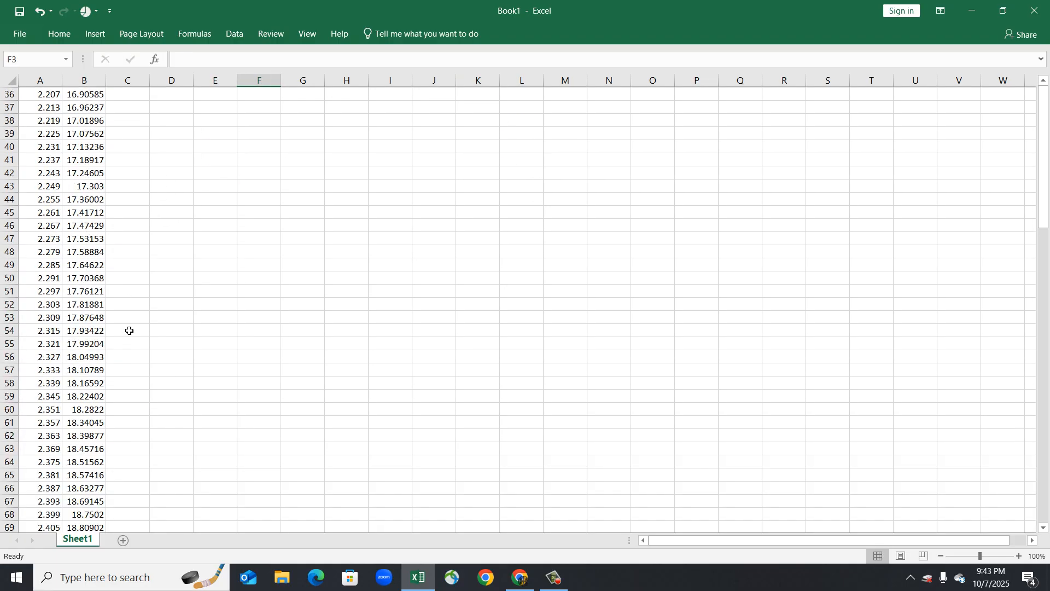
{"action": "scroll", "coordinate": [129, 330], "scroll_direction": "up", "scroll_amount": 14}
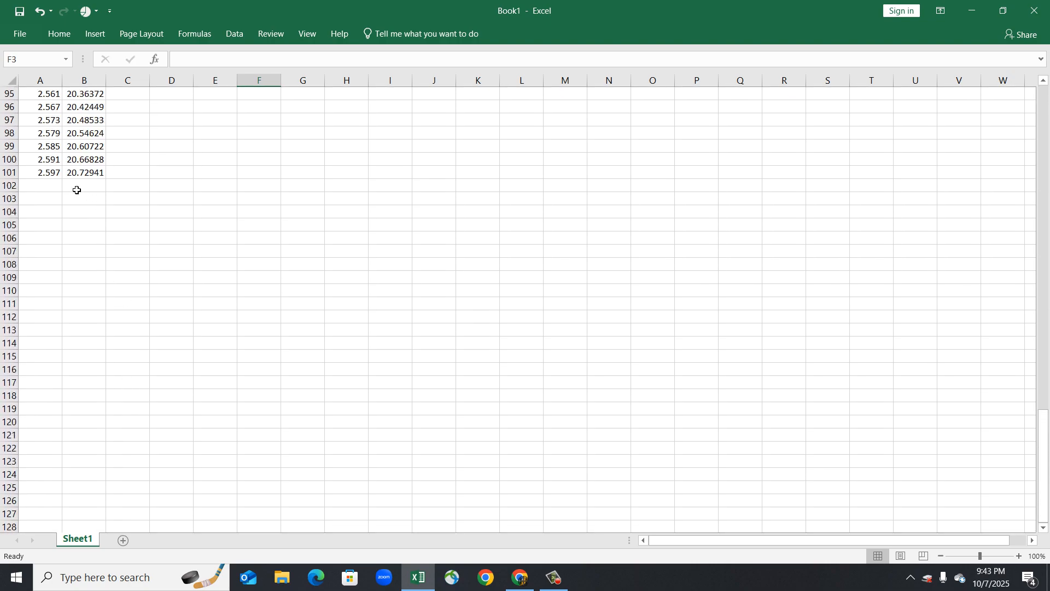
{"action": "left_click_drag", "start_coordinate": [56, 175], "coordinate": [38, 336]}
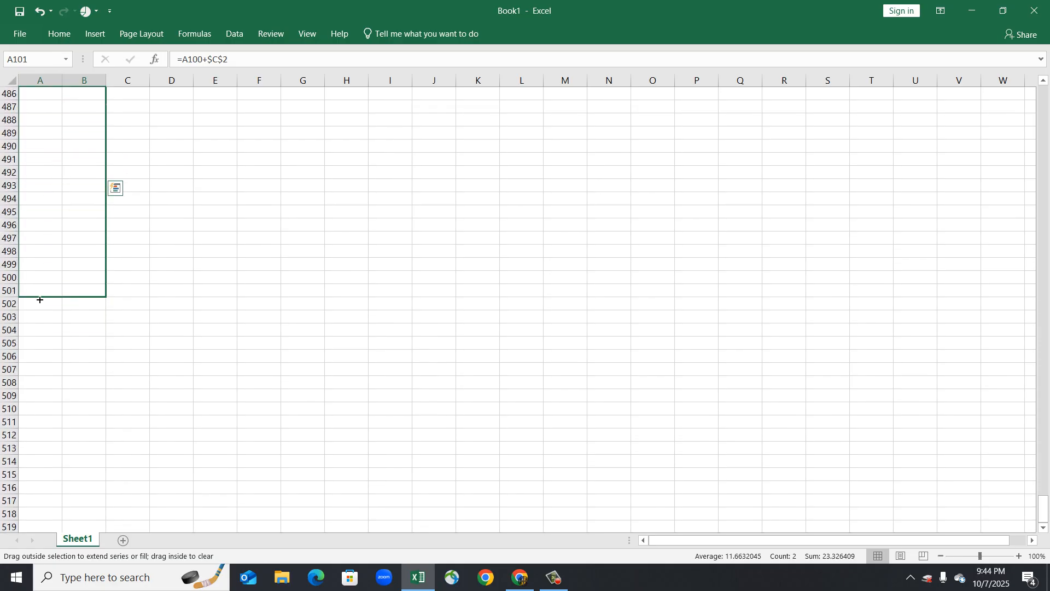
{"action": "left_click_drag", "start_coordinate": [39, 299], "coordinate": [39, 299]}
{"action": "scroll", "coordinate": [283, 217], "scroll_direction": "up", "scroll_amount": 20}
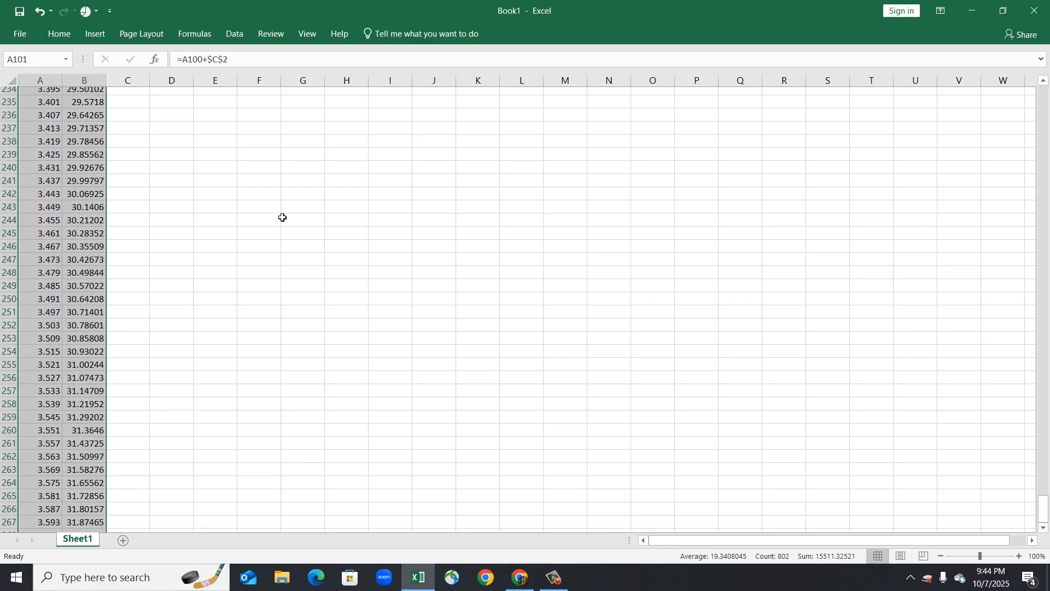
{"action": "scroll", "coordinate": [282, 217], "scroll_direction": "up", "scroll_amount": 20}
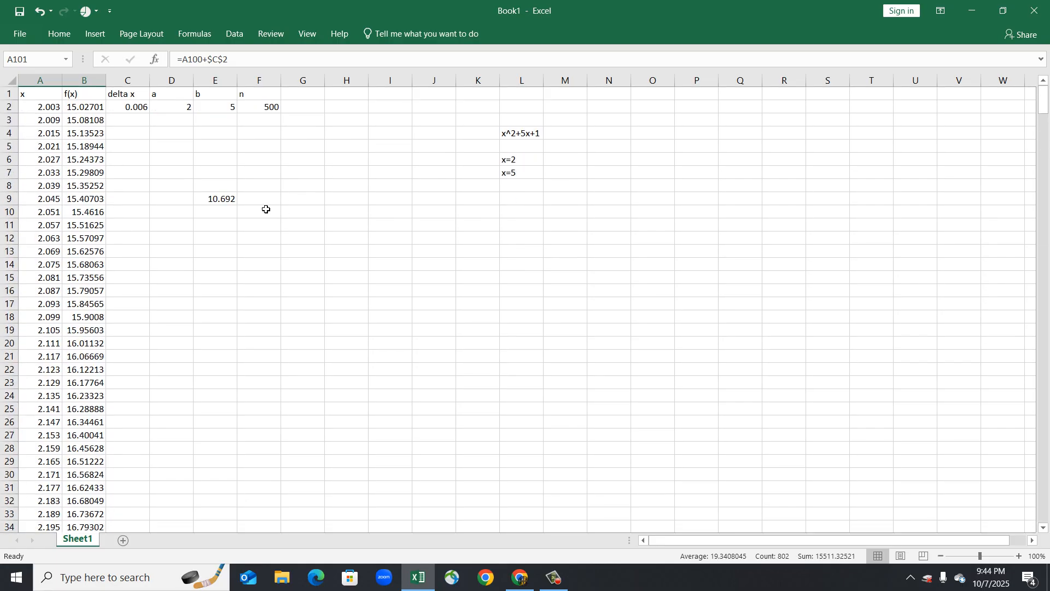
Change the sum range in the E9 formula to B2:B501.
{"action": "left_click", "coordinate": [231, 200]}
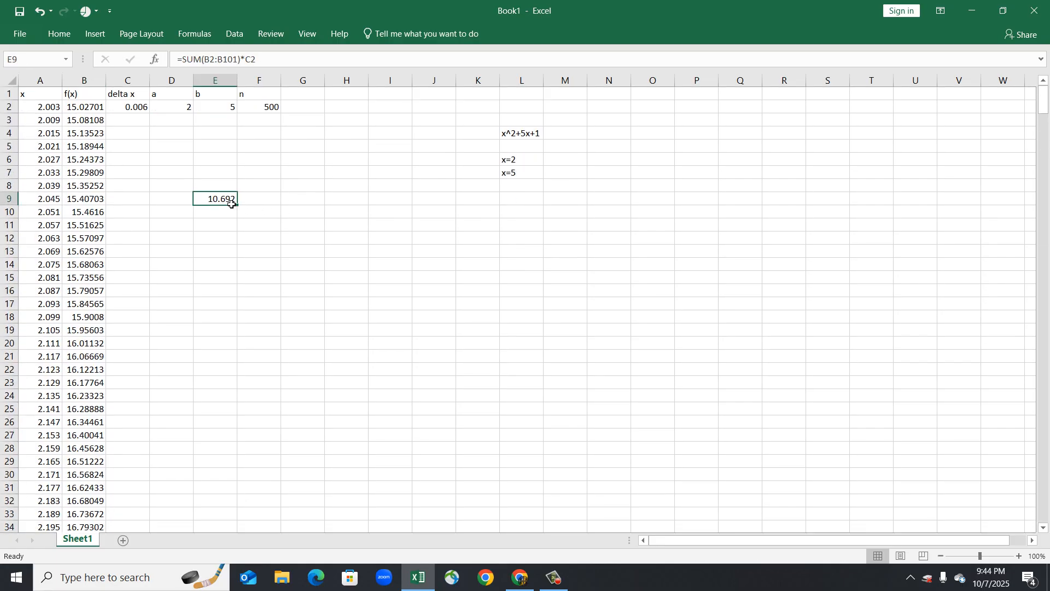
{"action": "left_click", "coordinate": [228, 59]}
{"action": "key", "text": "BackSpace"}
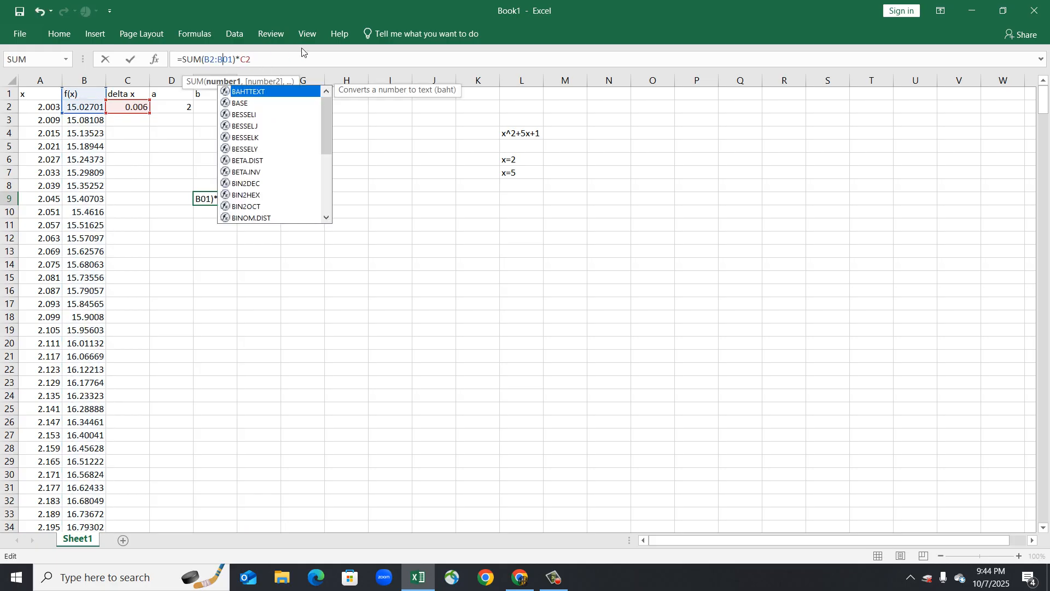
{"action": "type", "text": "5"}
{"action": "key", "text": "Return"}
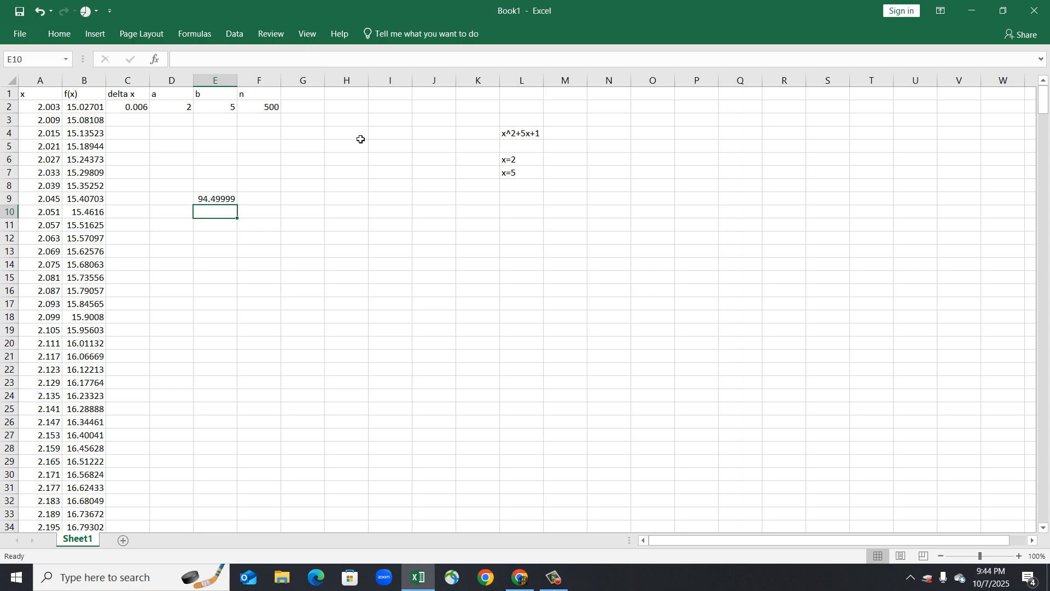
Re-select B2:B501 as the sum range in the E9 formula.
{"action": "left_click", "coordinate": [224, 204]}
{"action": "double_click", "coordinate": [223, 203]}
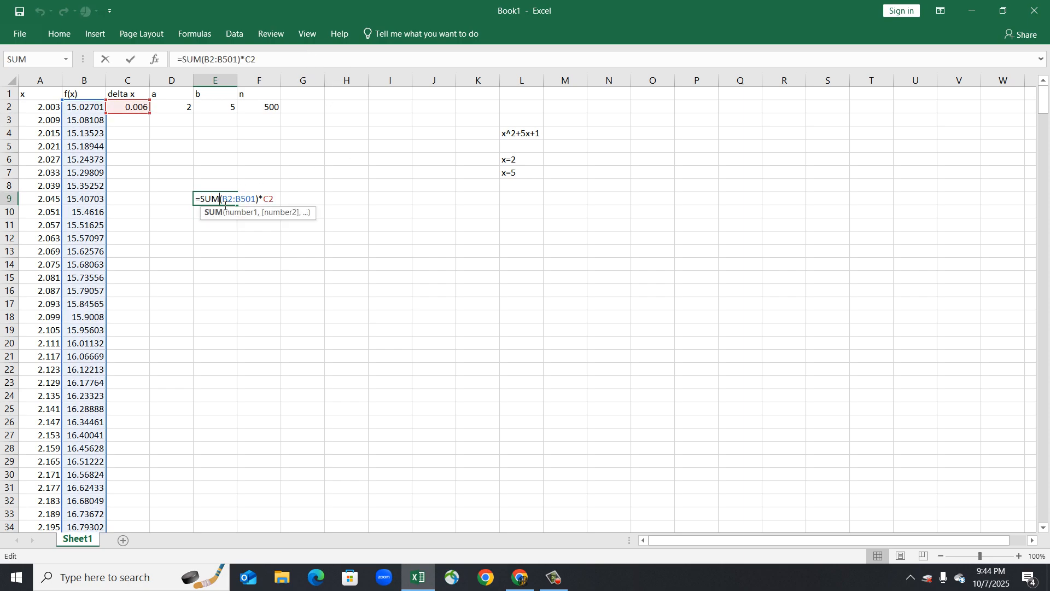
{"action": "left_click_drag", "start_coordinate": [256, 200], "coordinate": [220, 200]}
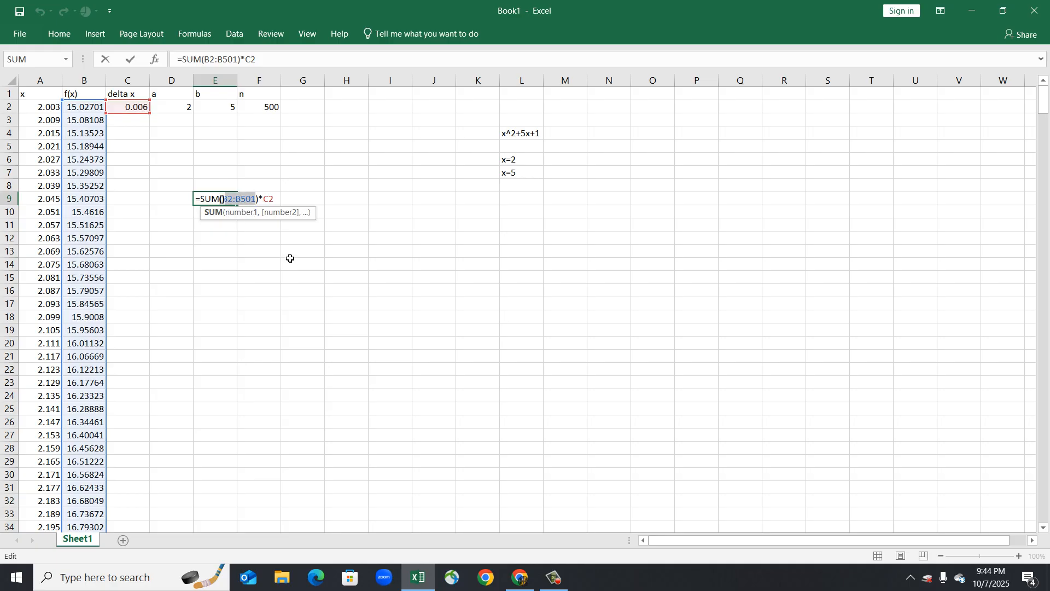
{"action": "key", "text": "BackSpace"}
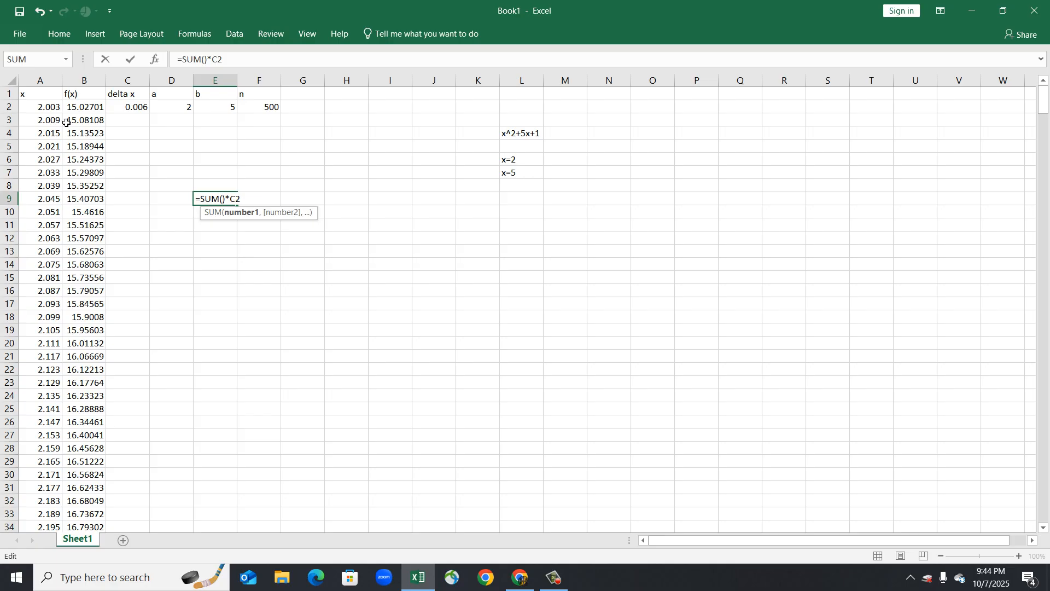
{"action": "left_click_drag", "start_coordinate": [83, 108], "coordinate": [96, 507]}
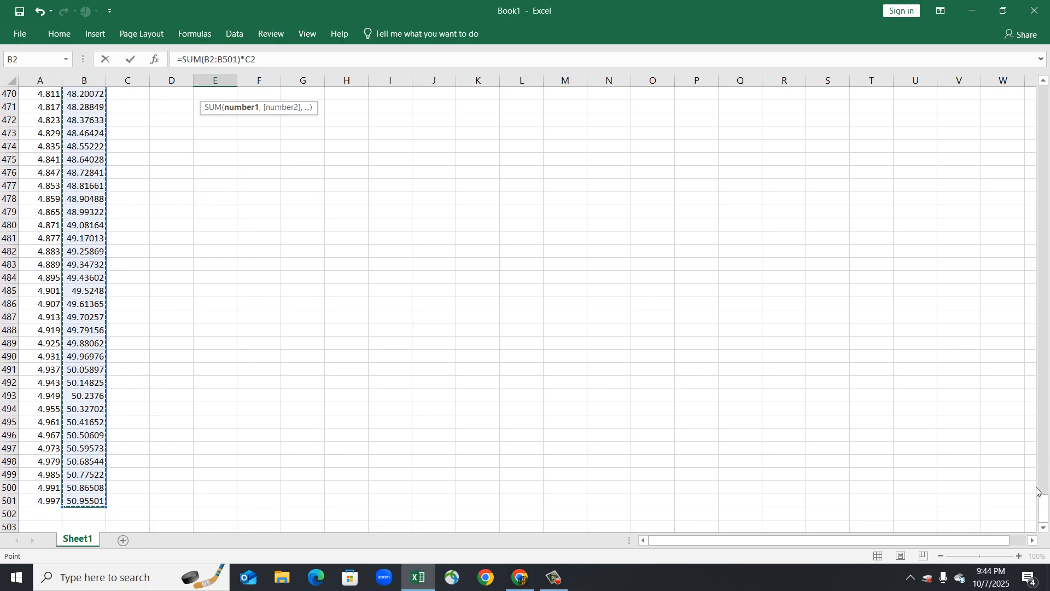
{"action": "left_click_drag", "start_coordinate": [1039, 511], "coordinate": [1046, 82]}
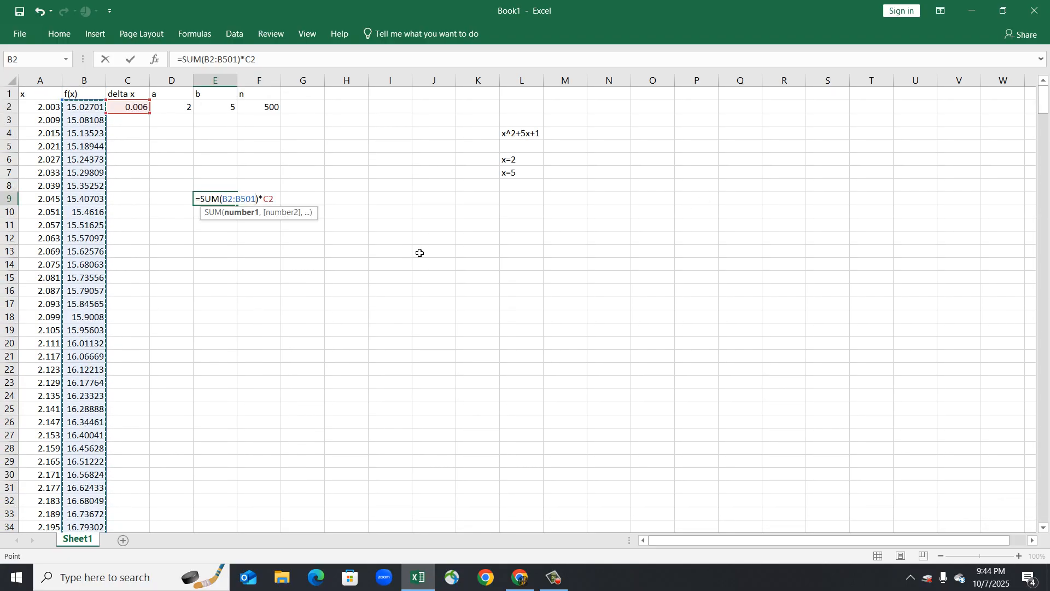
{"action": "key", "text": "Return"}
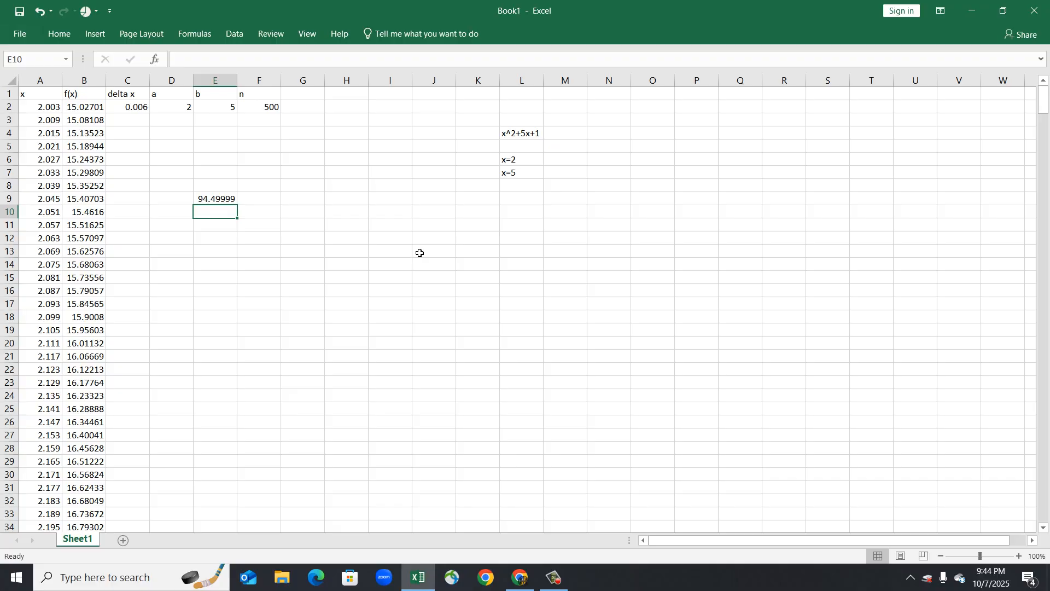
Set n in F2 back to 100.
{"action": "left_click", "coordinate": [279, 108]}
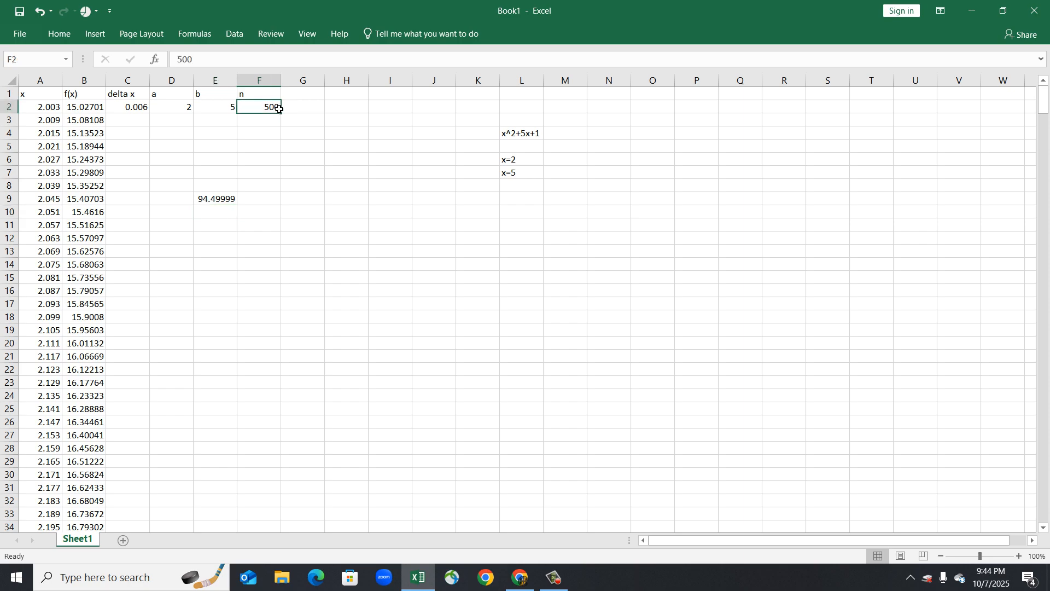
{"action": "type", "text": "100"}
{"action": "key", "text": "Return"}
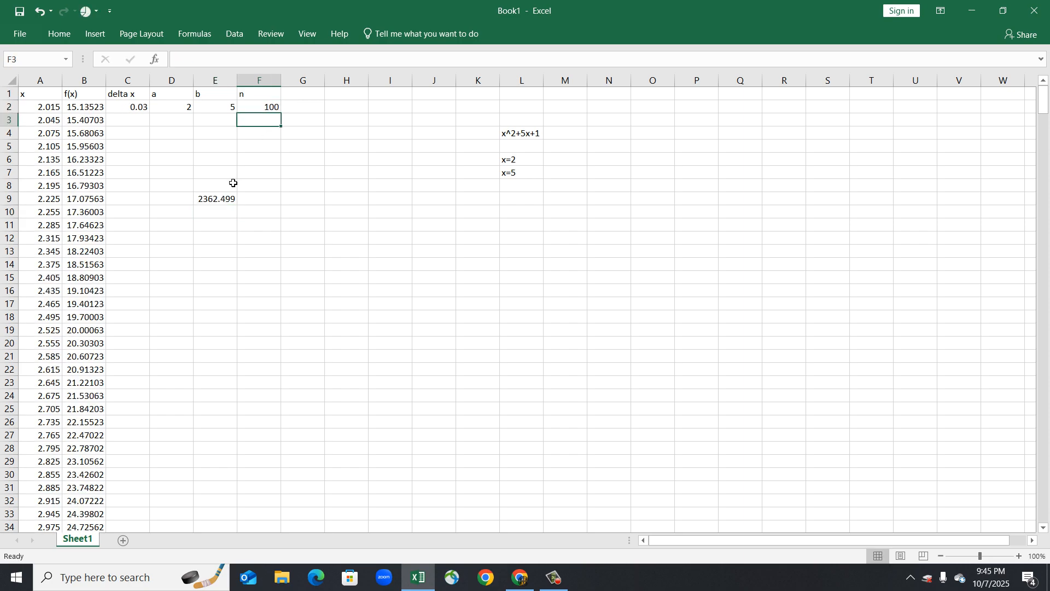
Extend the x and f(x) formulas in columns A and B down to row 1001.
{"action": "scroll", "coordinate": [49, 353], "scroll_direction": "down", "scroll_amount": 20}
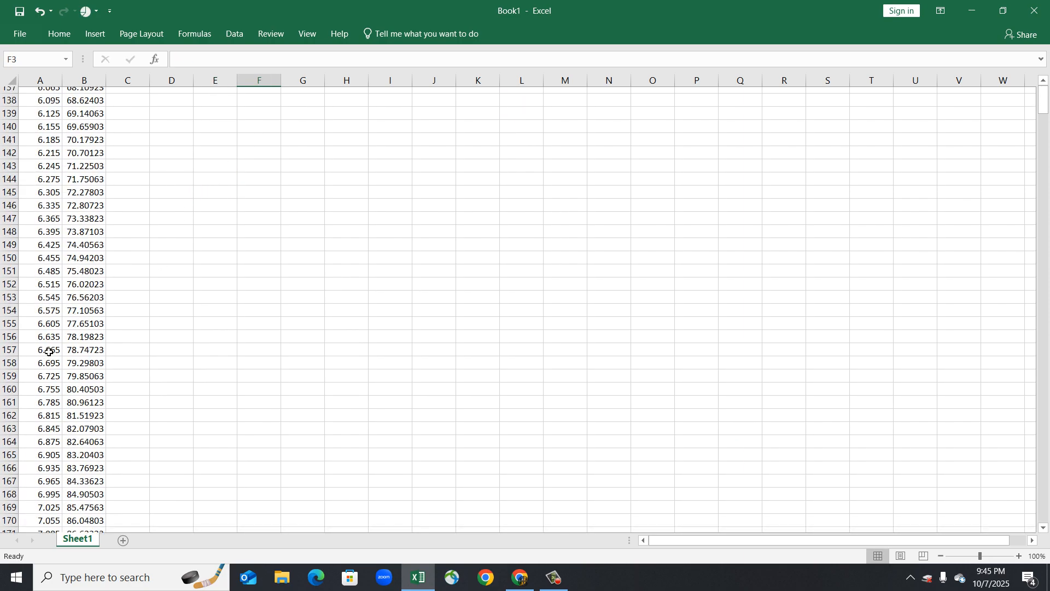
{"action": "scroll", "coordinate": [49, 352], "scroll_direction": "down", "scroll_amount": 20}
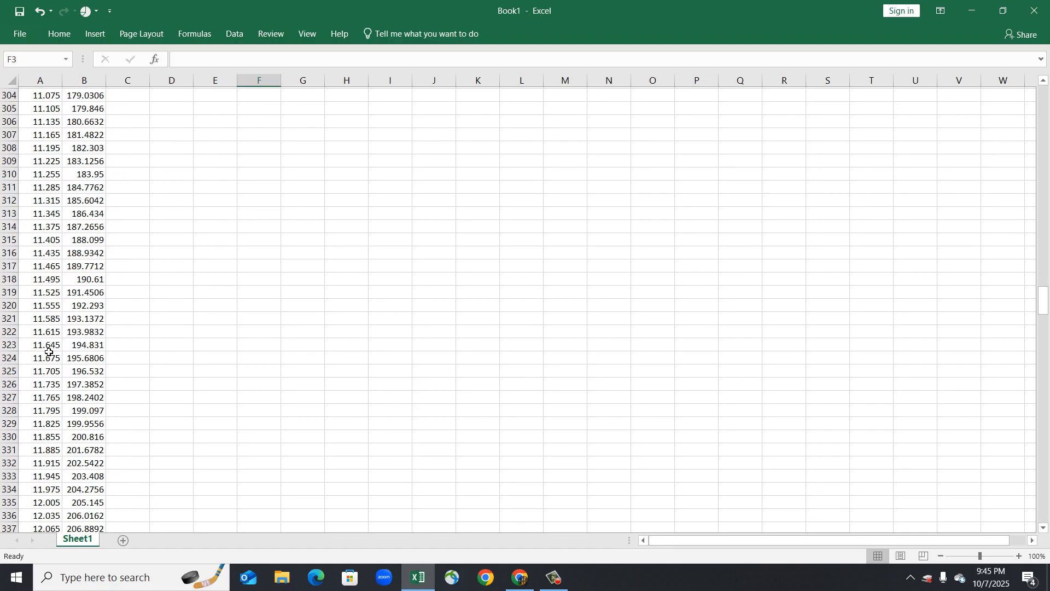
{"action": "scroll", "coordinate": [48, 352], "scroll_direction": "down", "scroll_amount": 20}
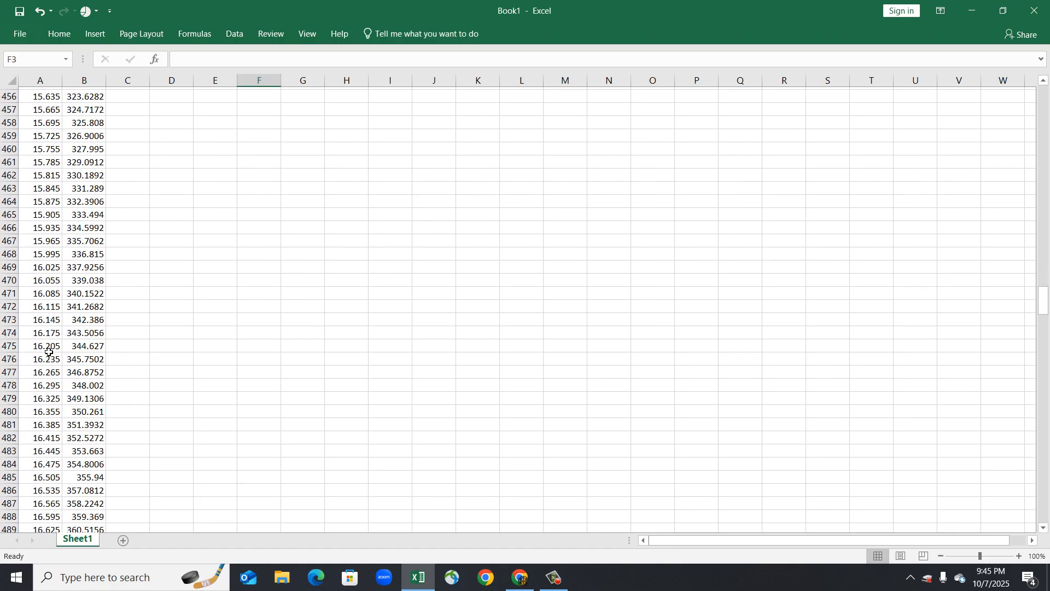
{"action": "scroll", "coordinate": [48, 351], "scroll_direction": "up", "scroll_amount": 9}
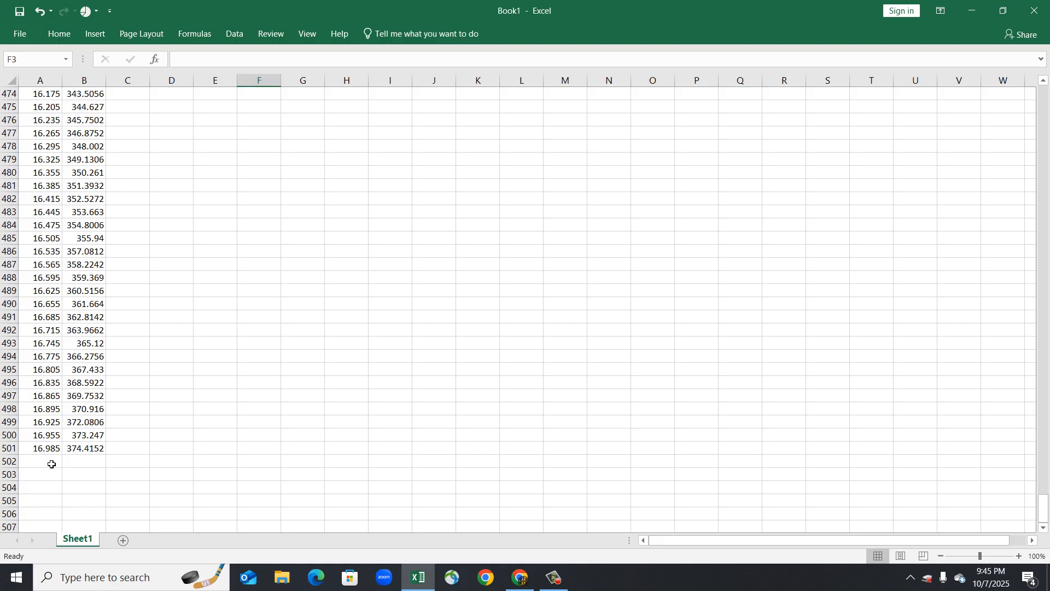
{"action": "left_click_drag", "start_coordinate": [53, 448], "coordinate": [33, 408]}
{"action": "left_click", "coordinate": [89, 439]}
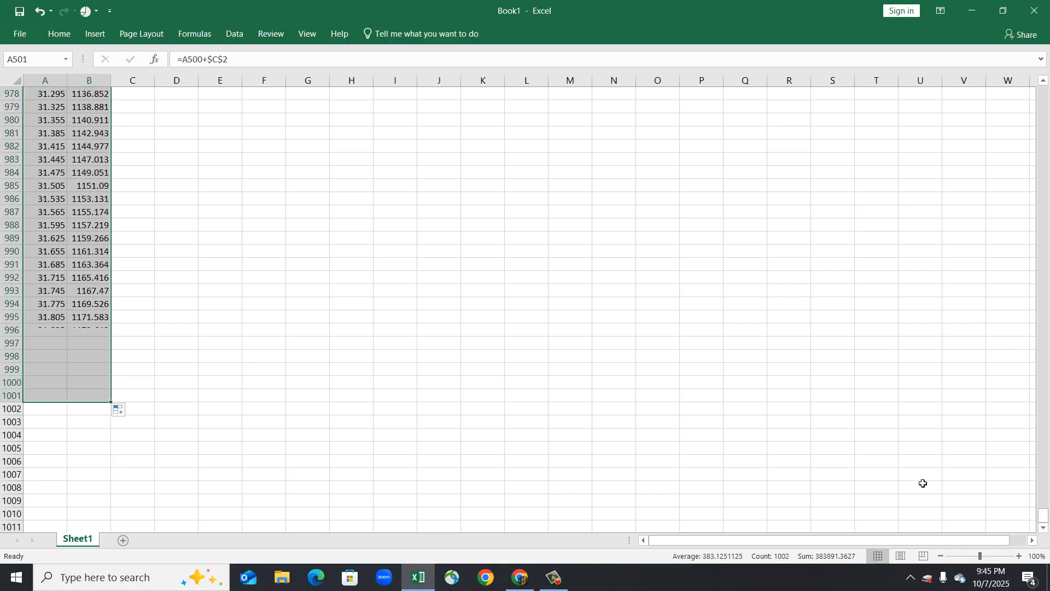
{"action": "left_click_drag", "start_coordinate": [1043, 514], "coordinate": [1046, 40]}
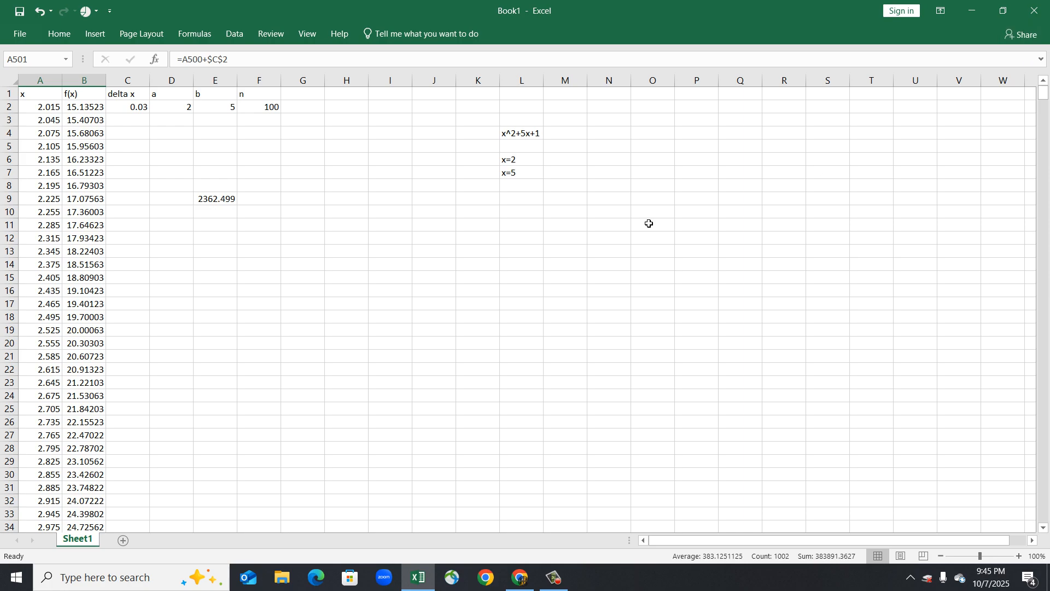
Change the sum range in the E9 formula to B2:B1001.
{"action": "double_click", "coordinate": [225, 200]}
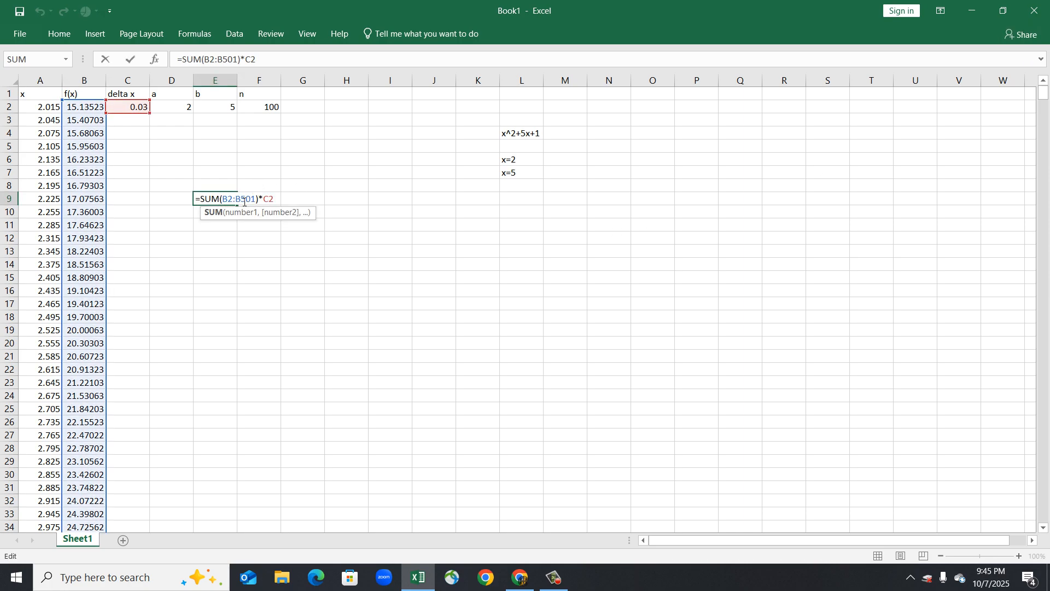
{"action": "left_click_drag", "start_coordinate": [241, 200], "coordinate": [249, 201]}
{"action": "type", "text": "100"}
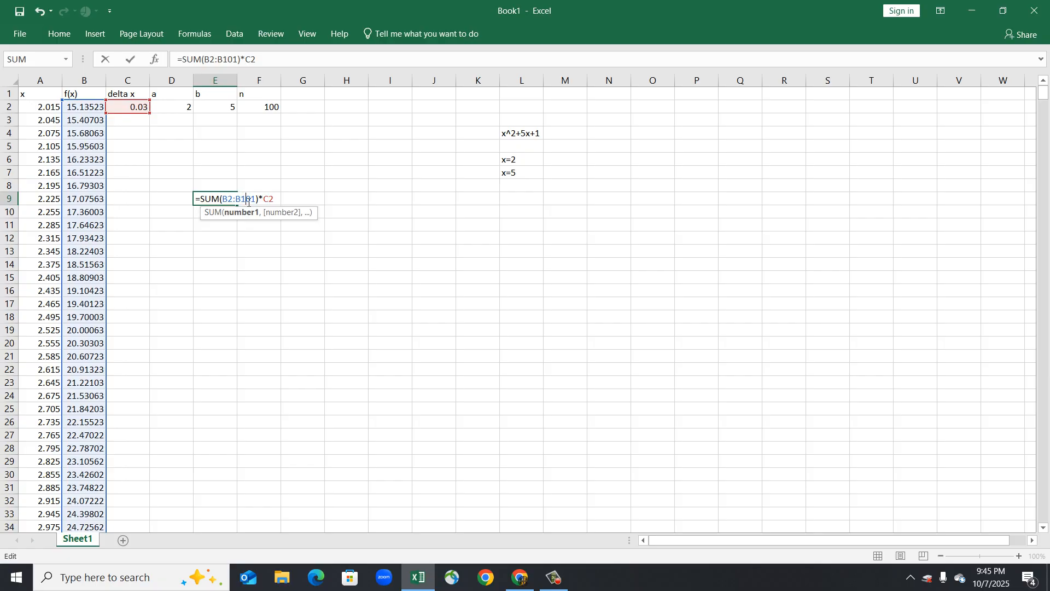
{"action": "key", "text": "Return"}
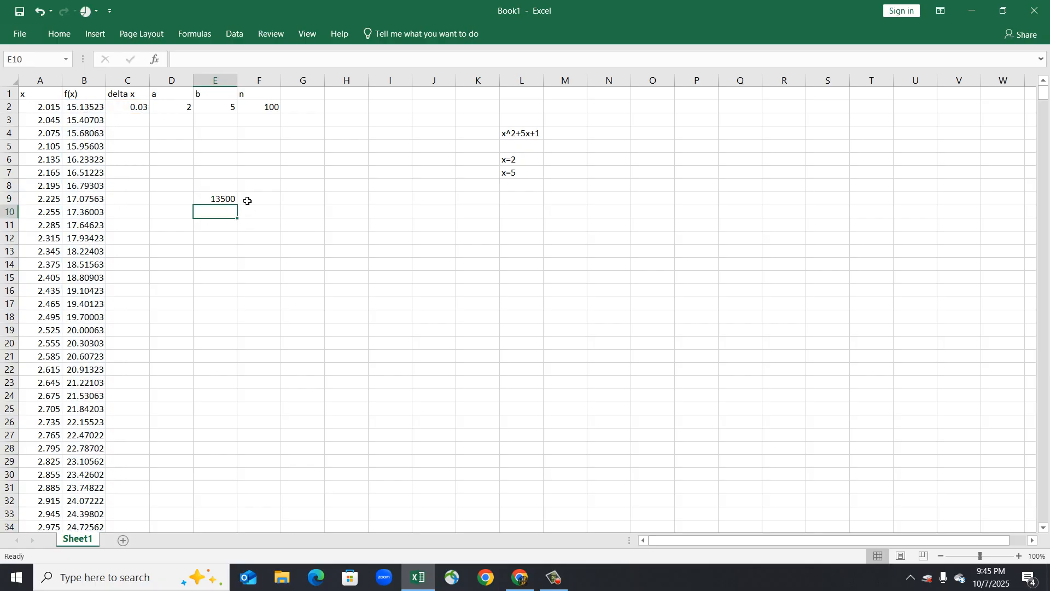
Check the E9 formula, then set n in F2 to 1000.
{"action": "left_click", "coordinate": [234, 200]}
{"action": "double_click", "coordinate": [234, 200]}
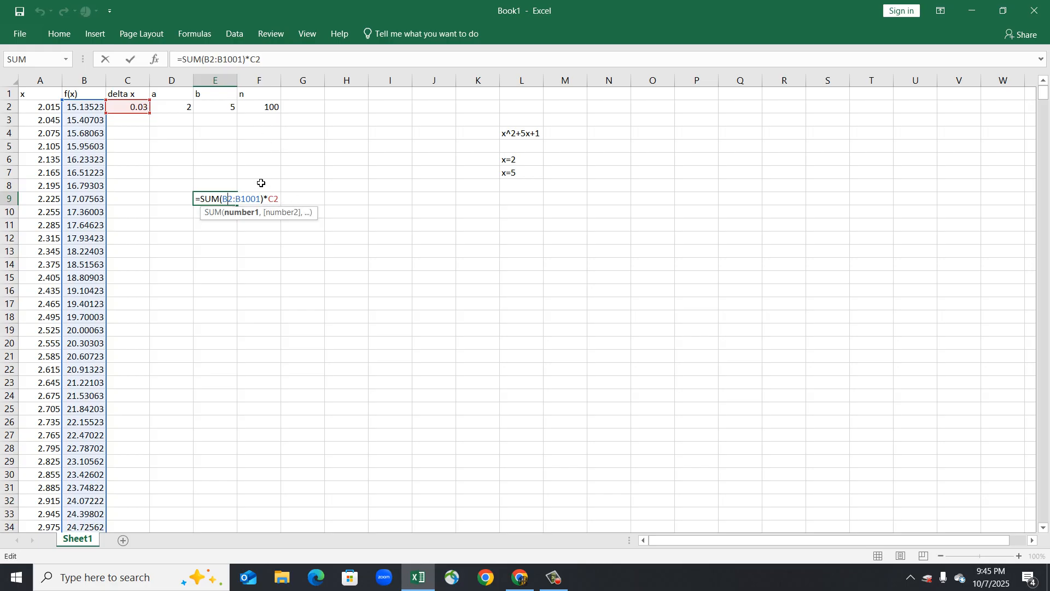
{"action": "key", "text": "Escape"}
{"action": "left_click", "coordinate": [276, 109]}
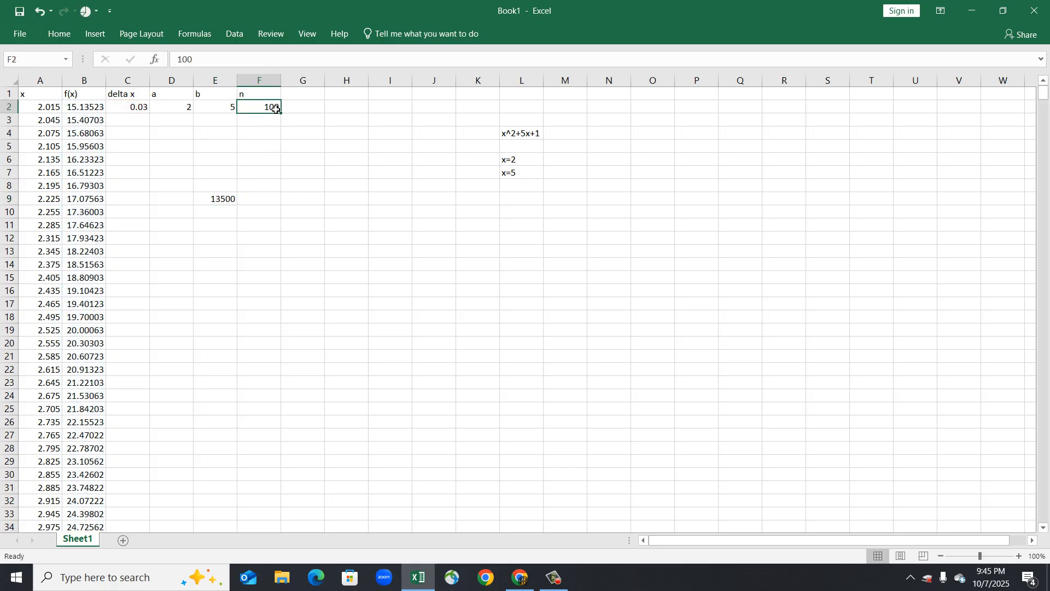
{"action": "double_click", "coordinate": [278, 110]}
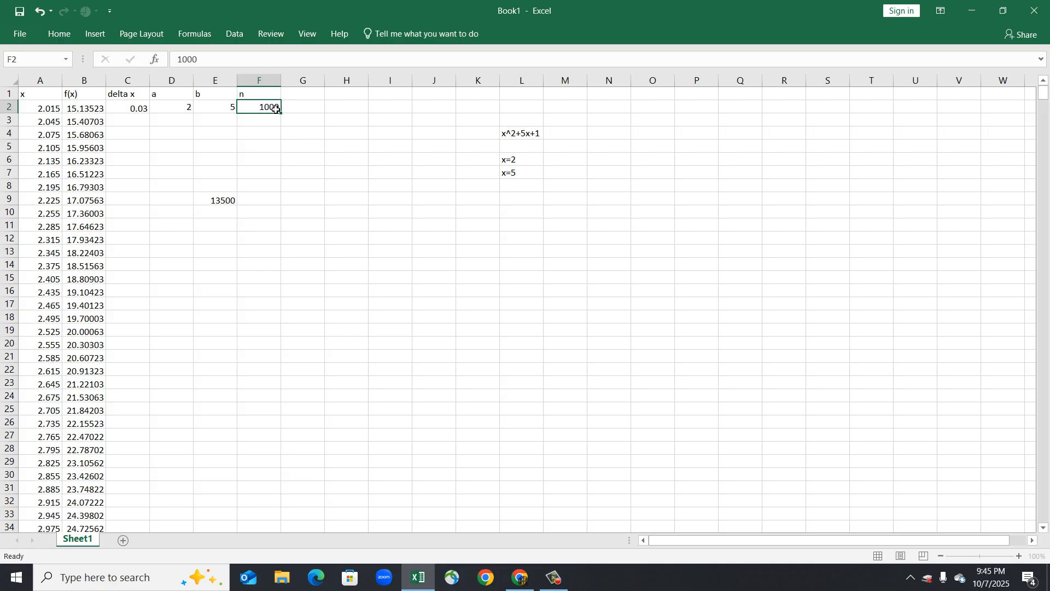
{"action": "key", "text": "Return"}
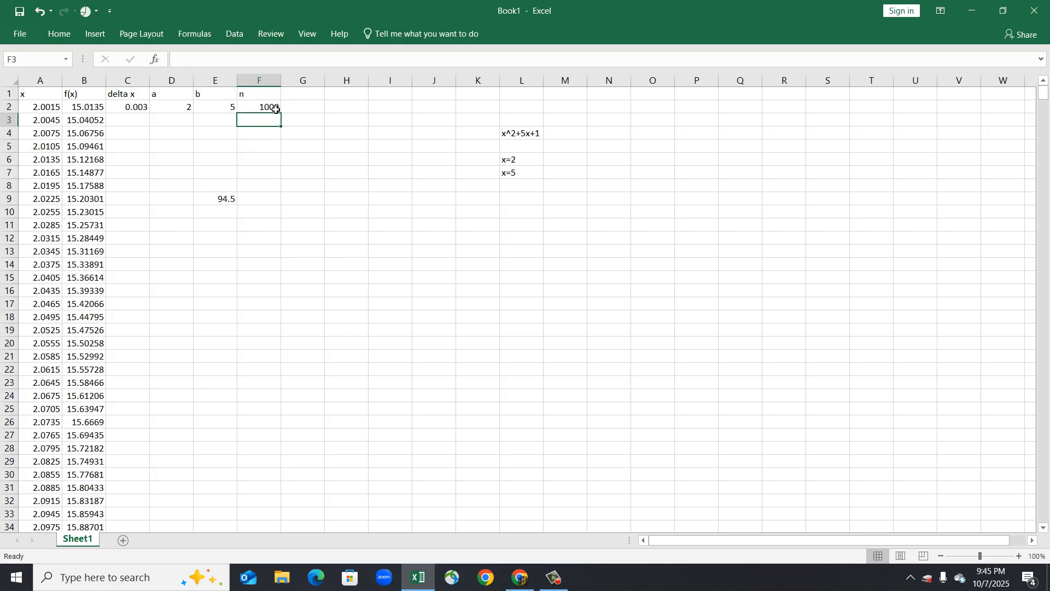